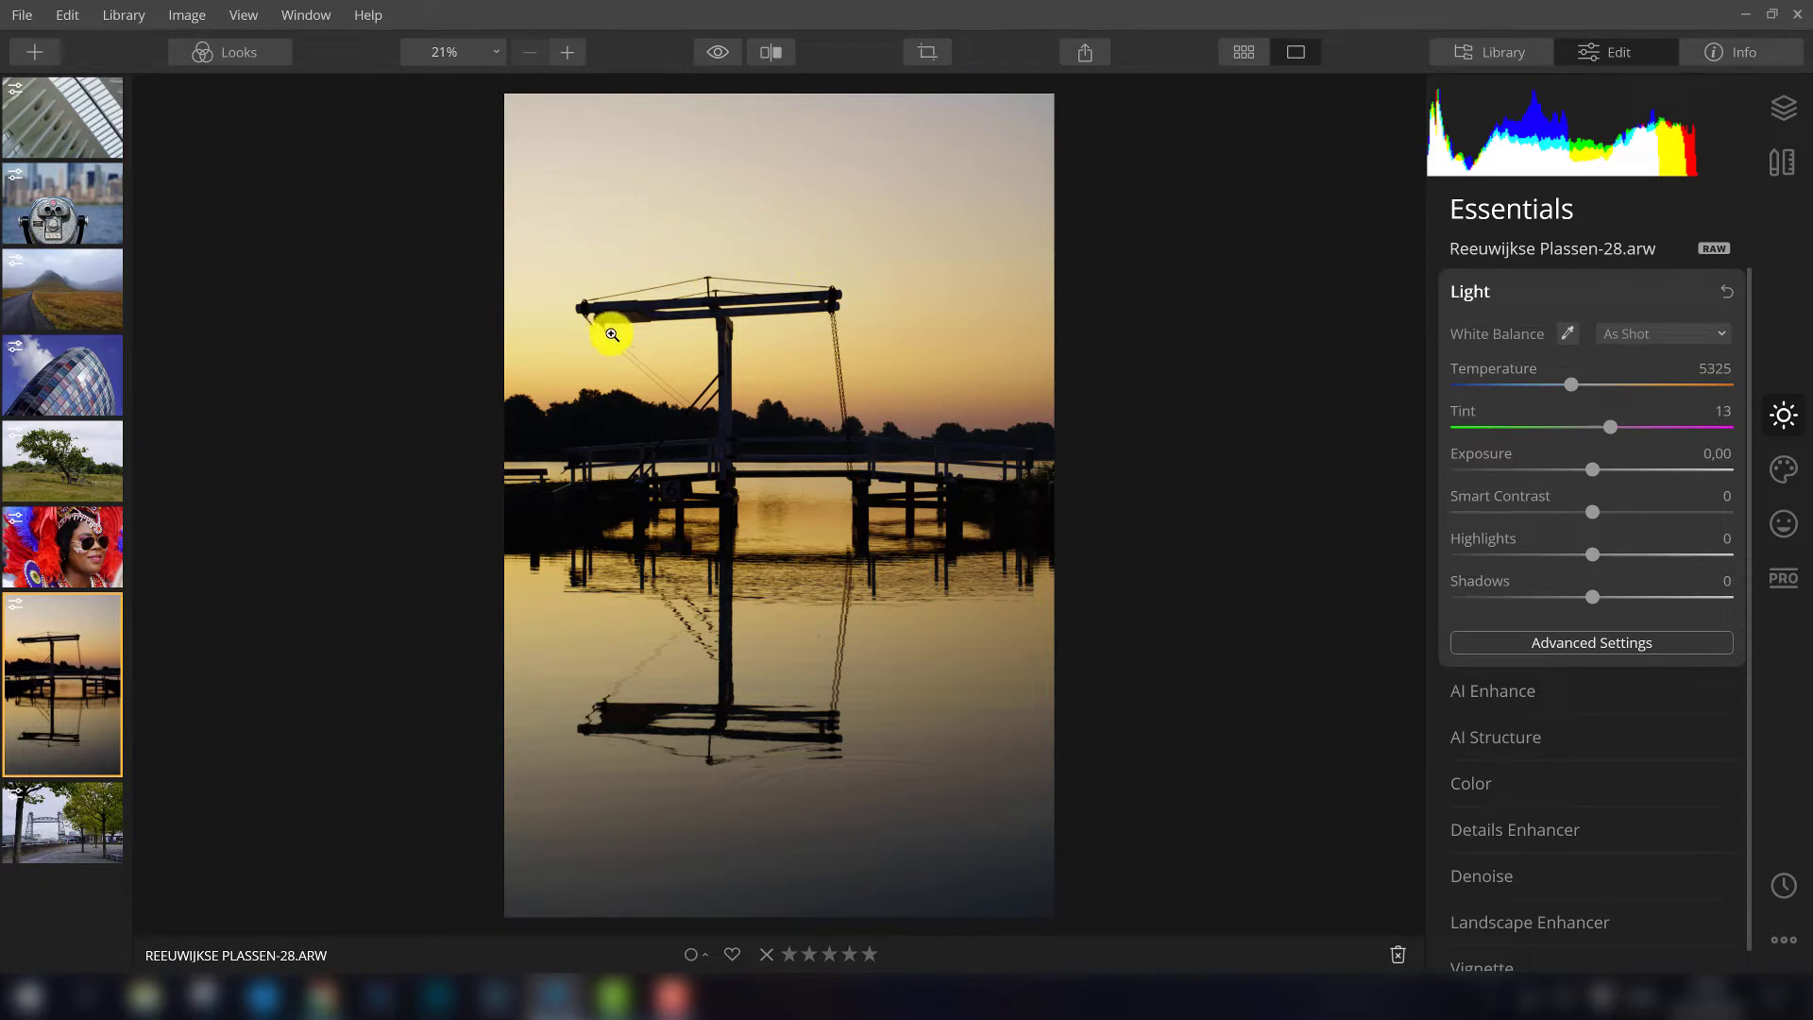
- Expand the AI Structure panel in Essentials and bring up the zoom level menu
left_click(1515, 738)
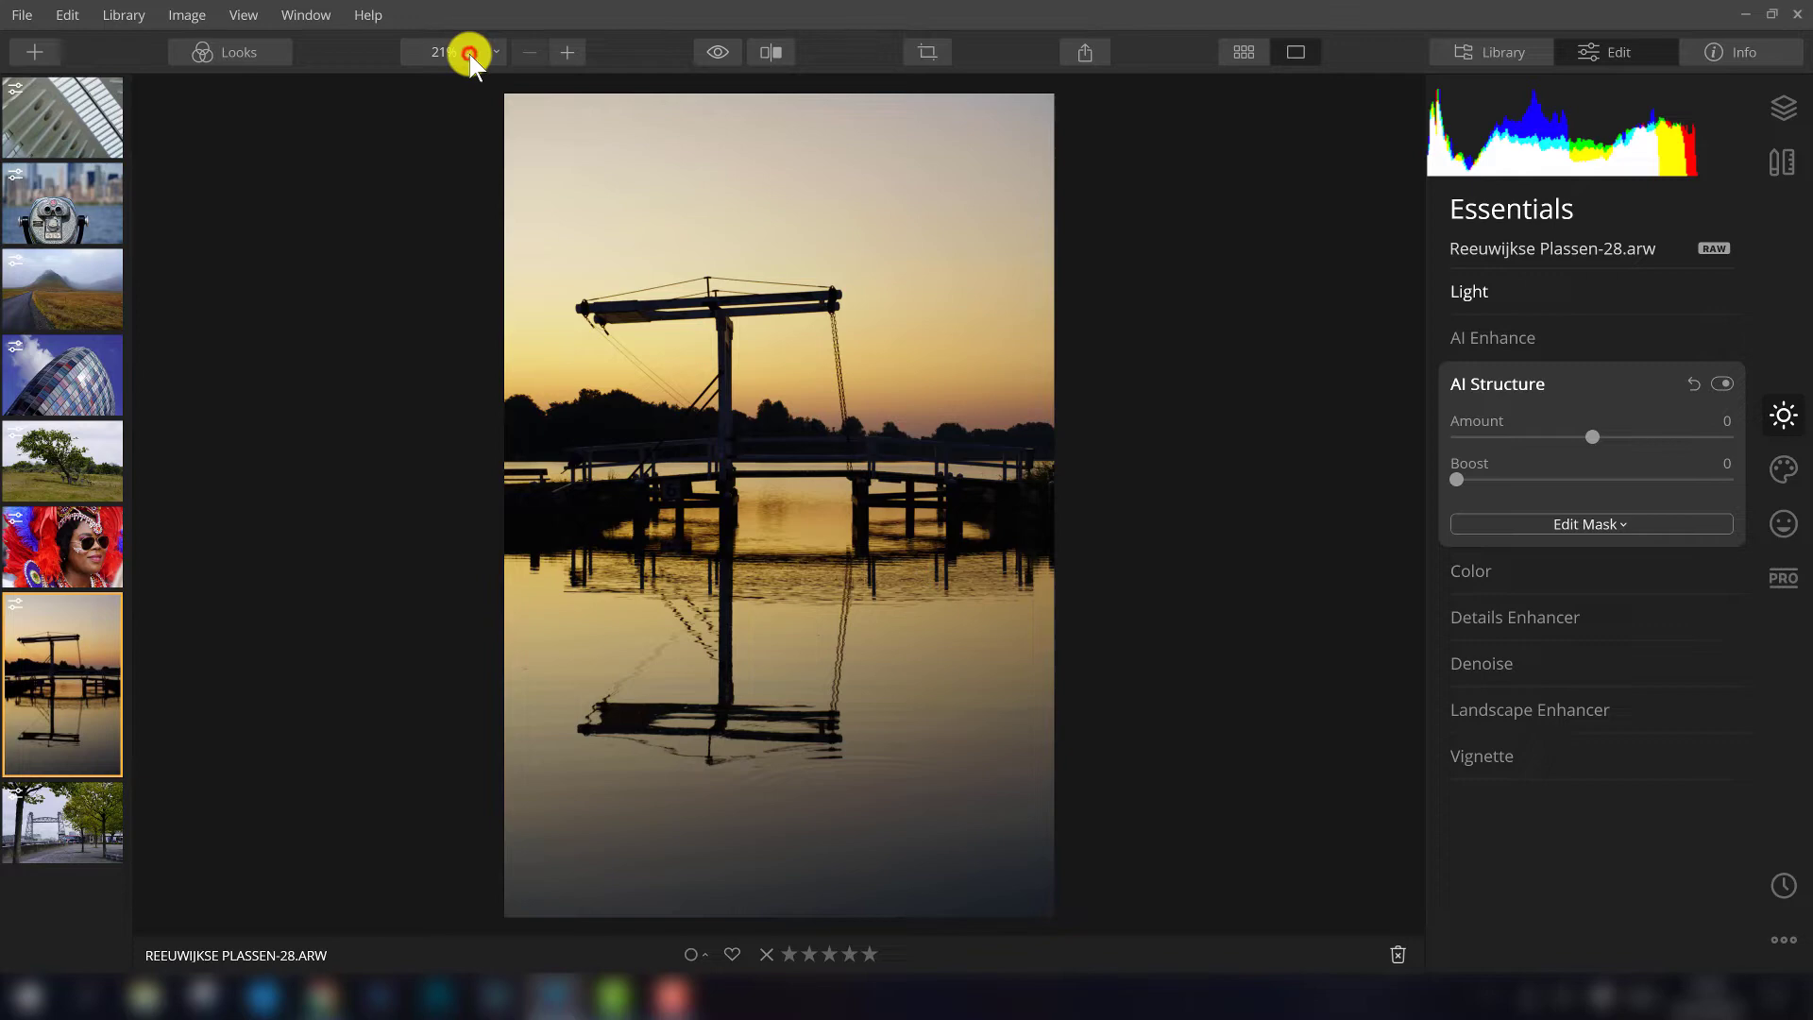
left_click(468, 53)
- View the drawbridge photo at 100% and pan to frame the tower, sky, trees and water
left_click(472, 164)
left_click_drag(511, 209, 660, 469)
left_click_drag(546, 365, 627, 659)
left_click_drag(529, 466, 938, 425)
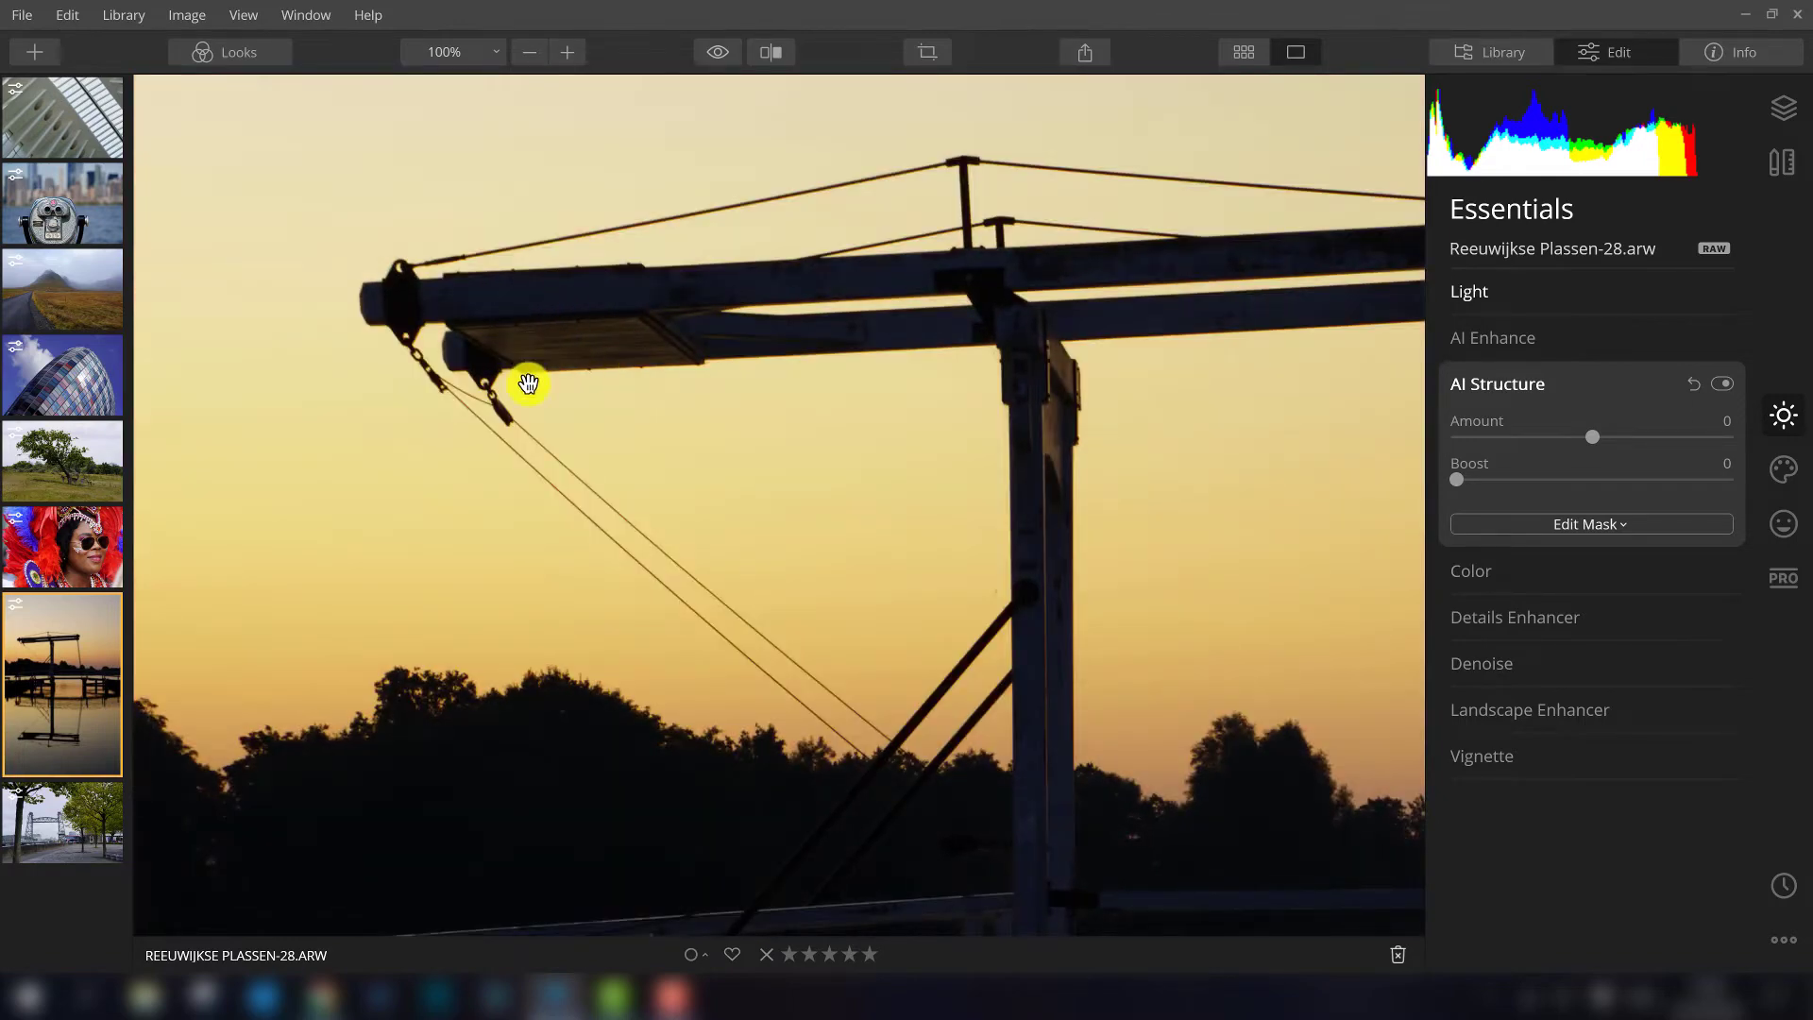
left_click_drag(511, 706, 529, 655)
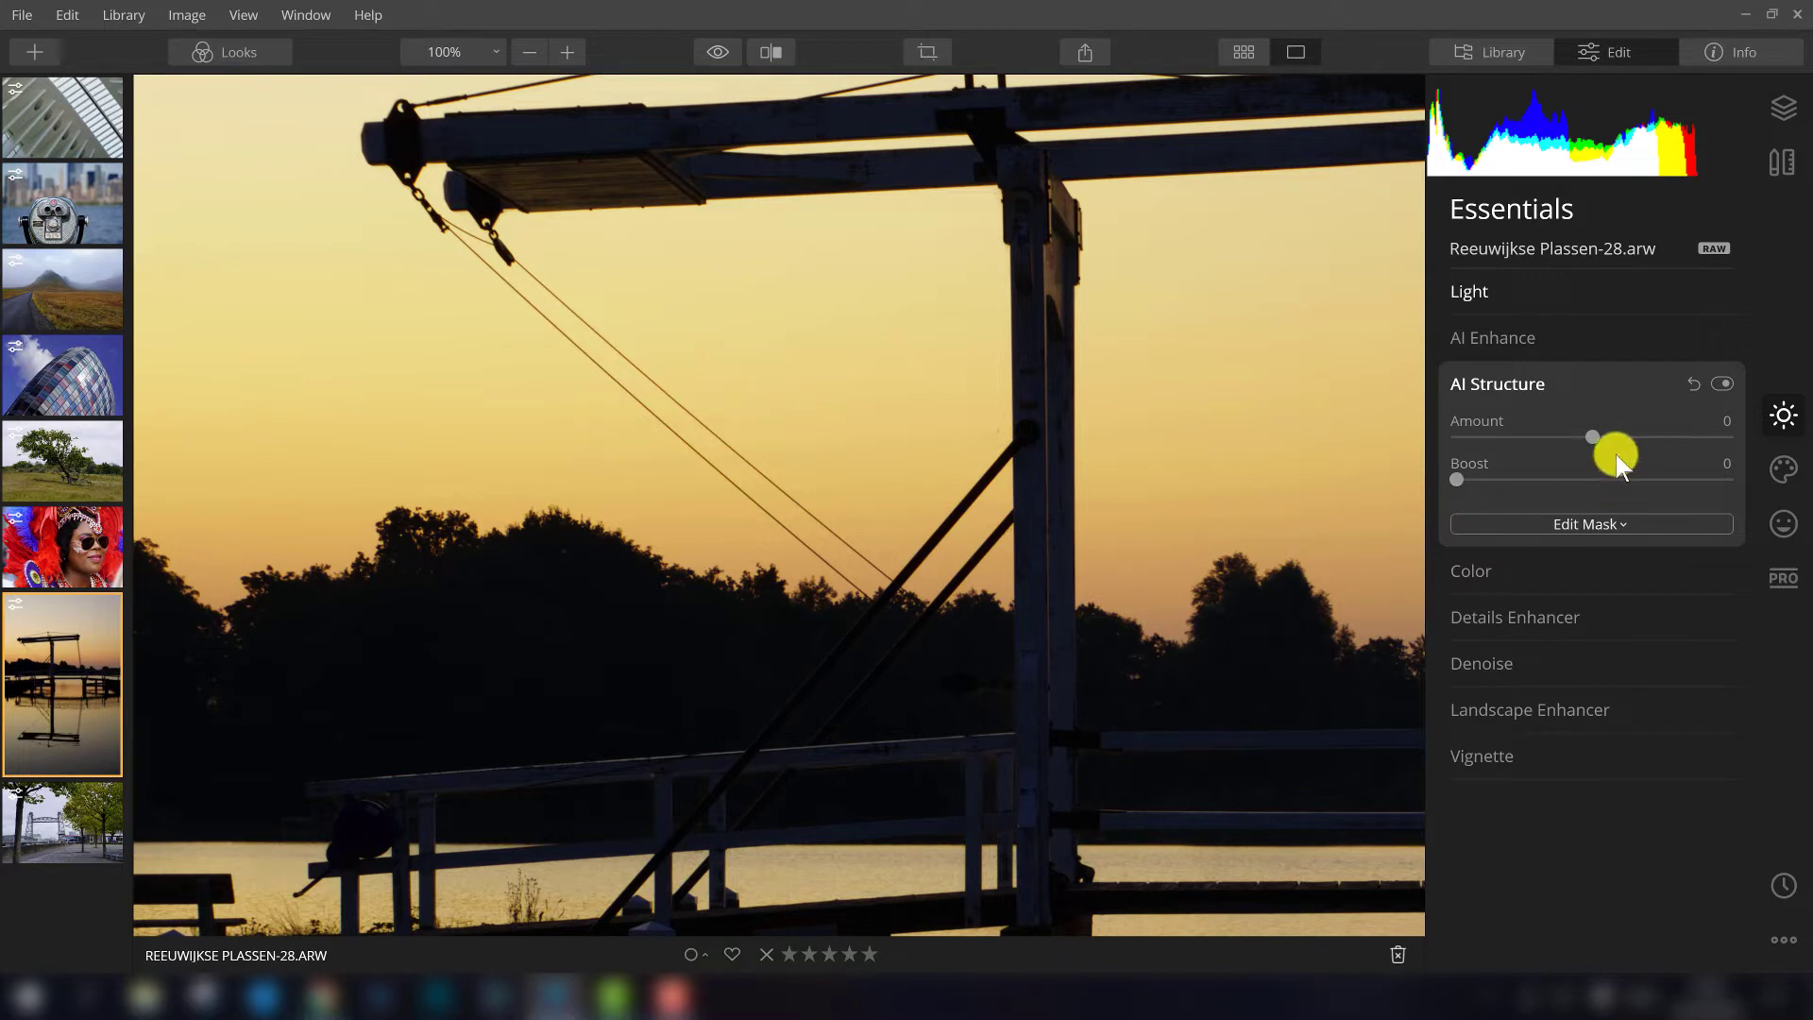
- Set AI Structure Amount to 66, then toggle it off and on while panning up to the tower top
left_click_drag(1590, 437, 1680, 444)
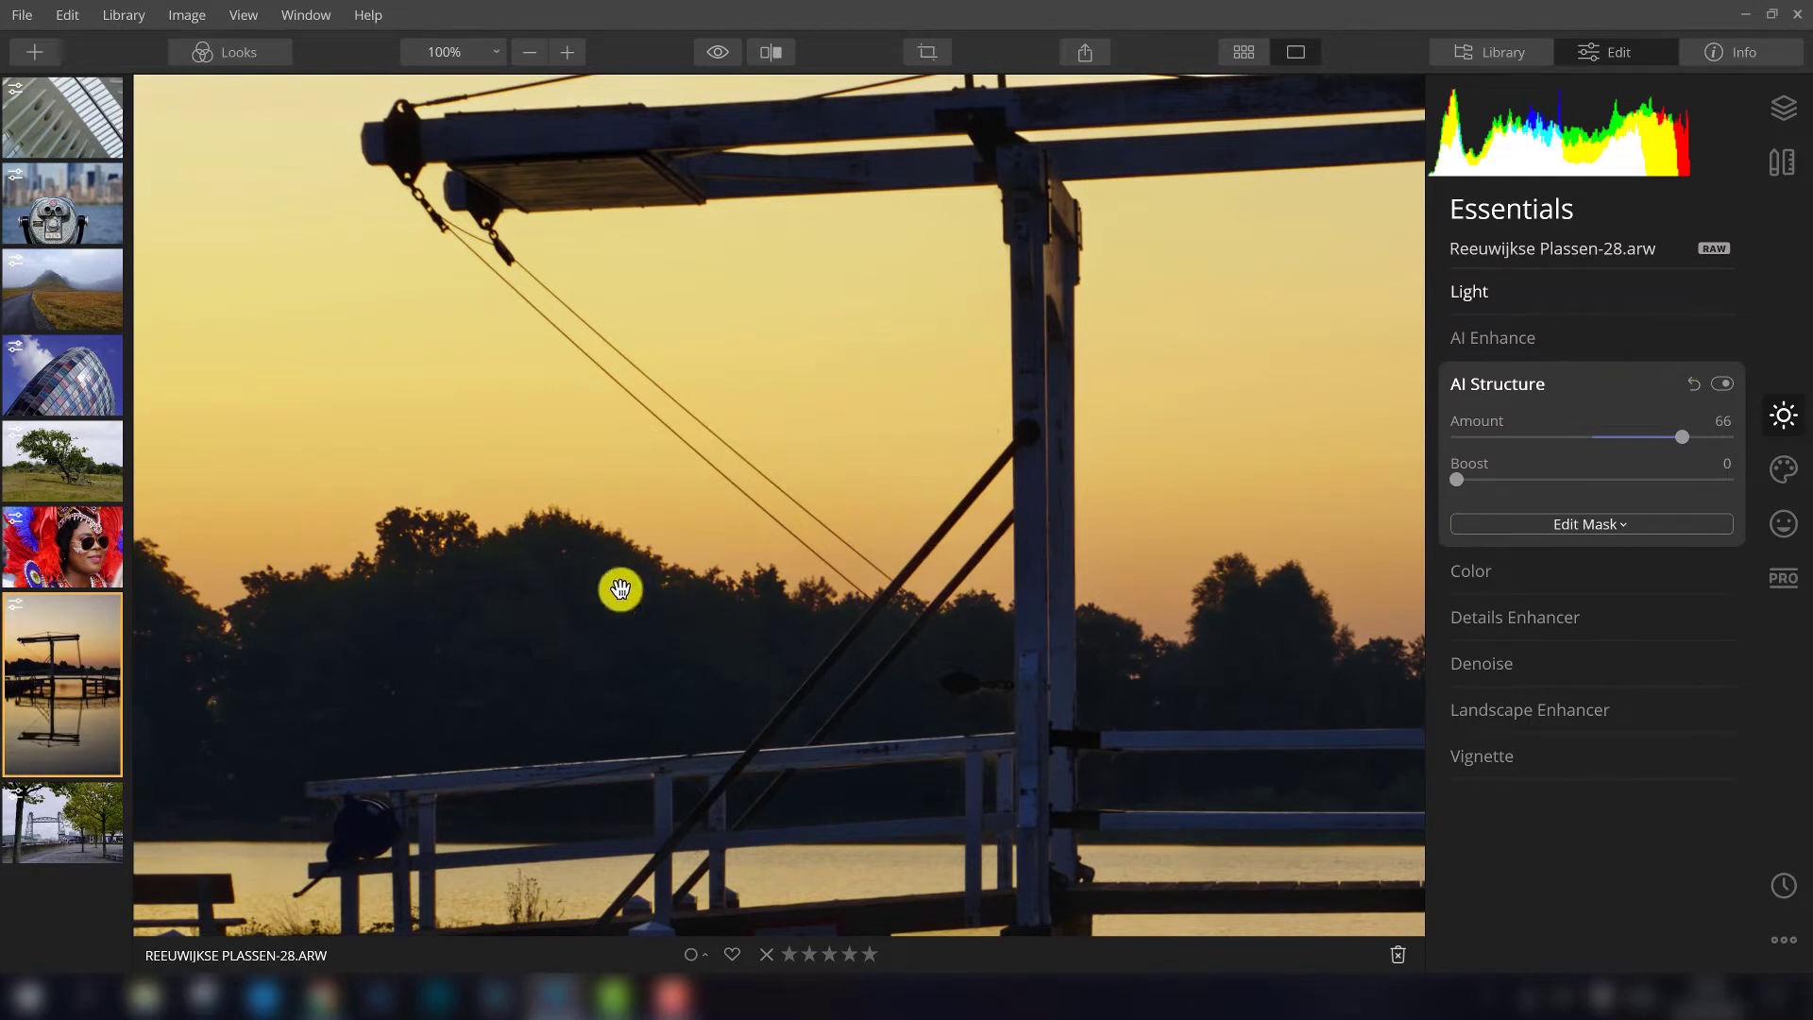
left_click(1724, 383)
left_click(1724, 382)
left_click(1724, 382)
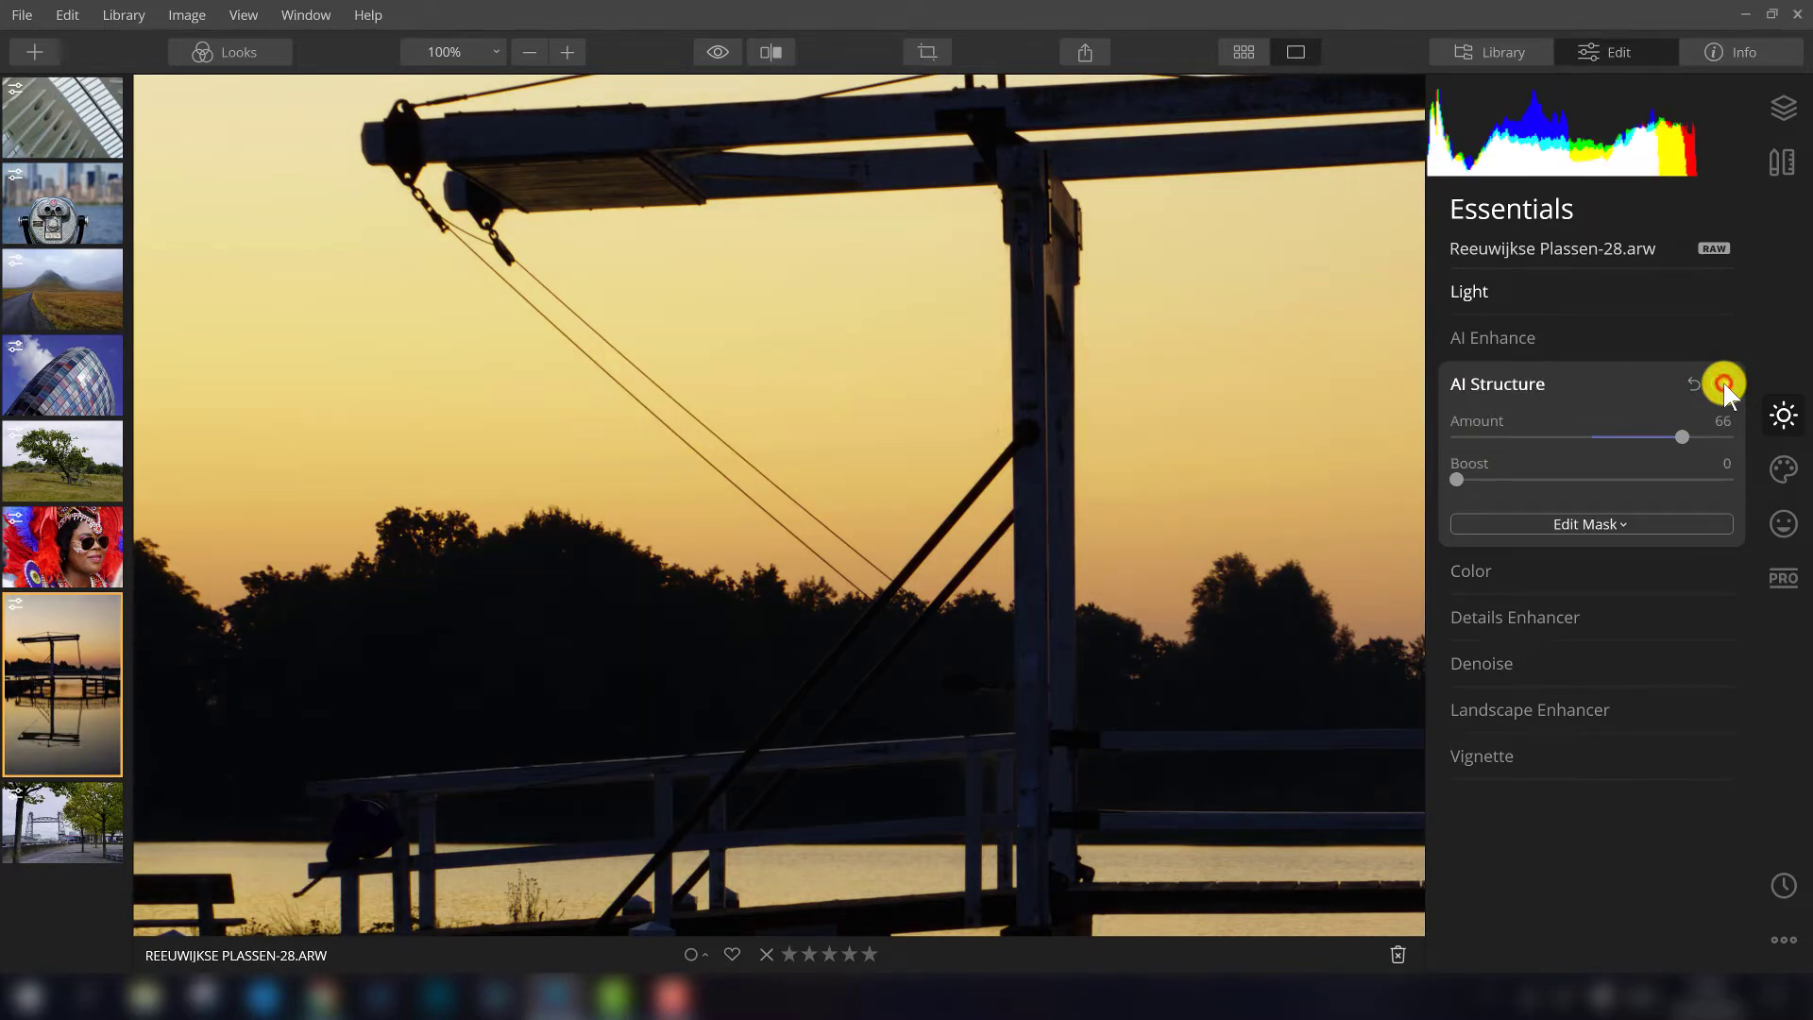
left_click(1724, 383)
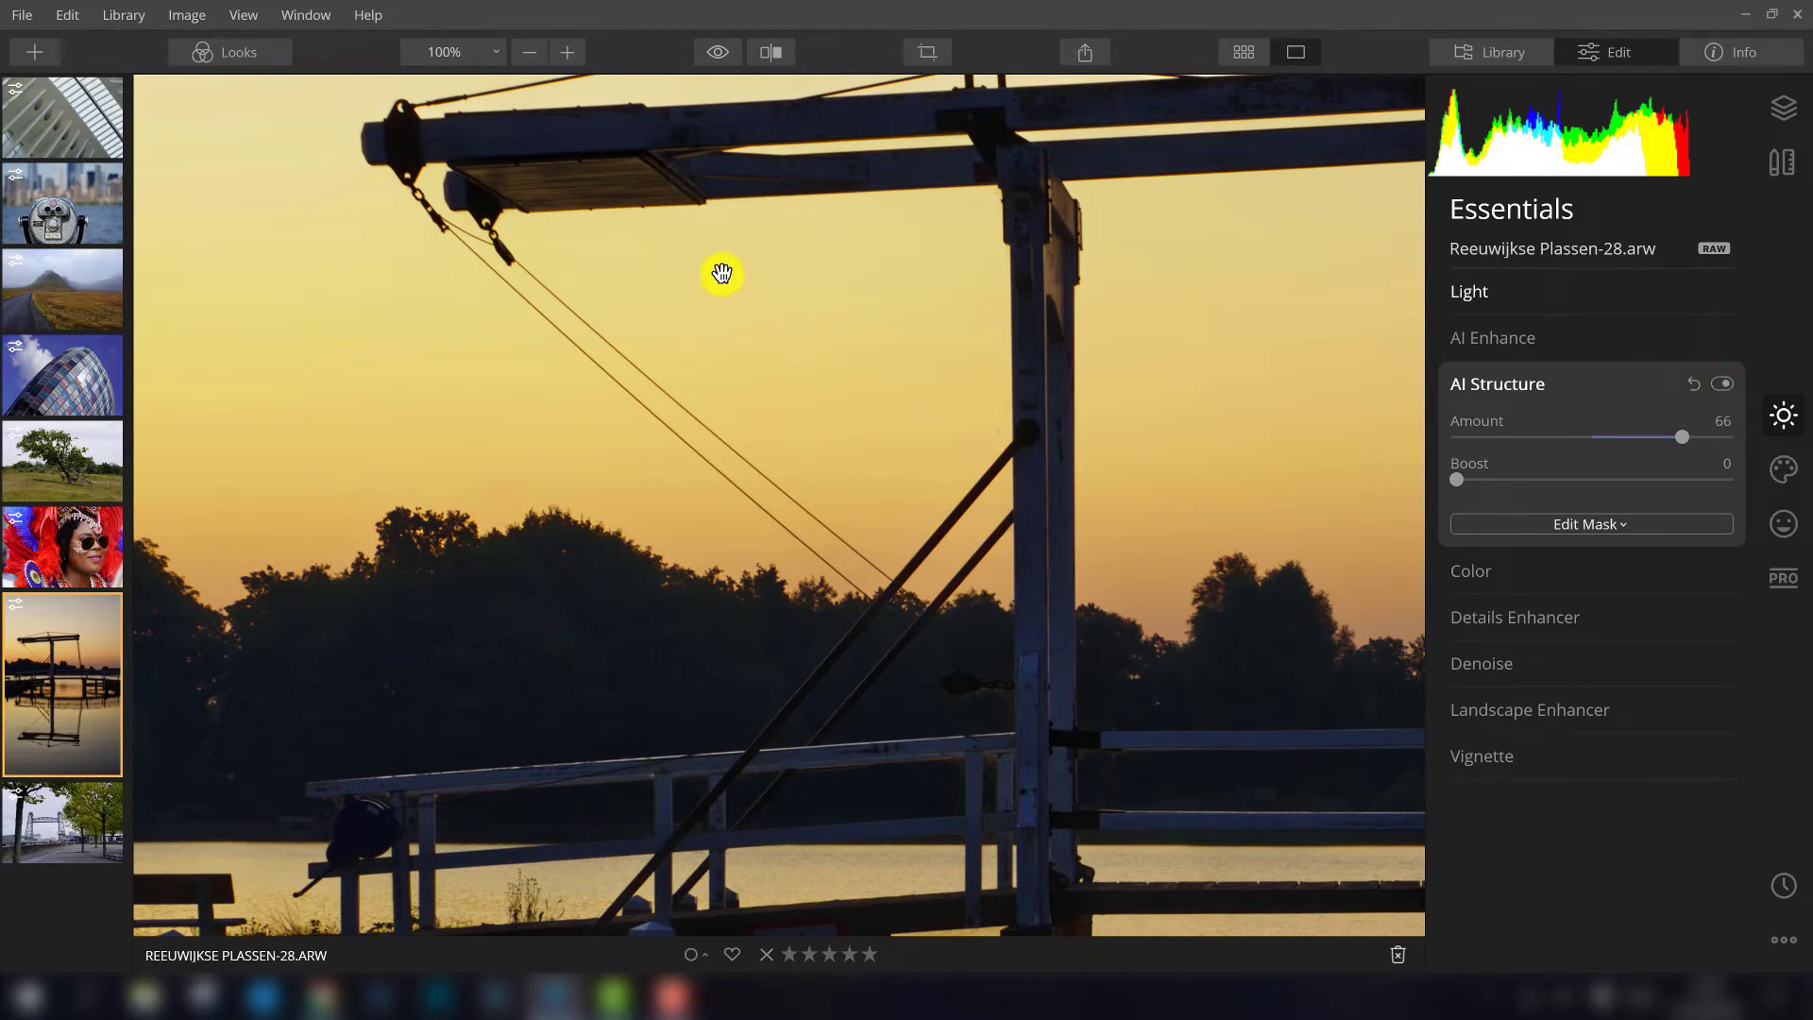
mouse_move(804, 308)
left_mouse_down()
mouse_move(736, 578)
mouse_move(785, 428)
left_mouse_up()
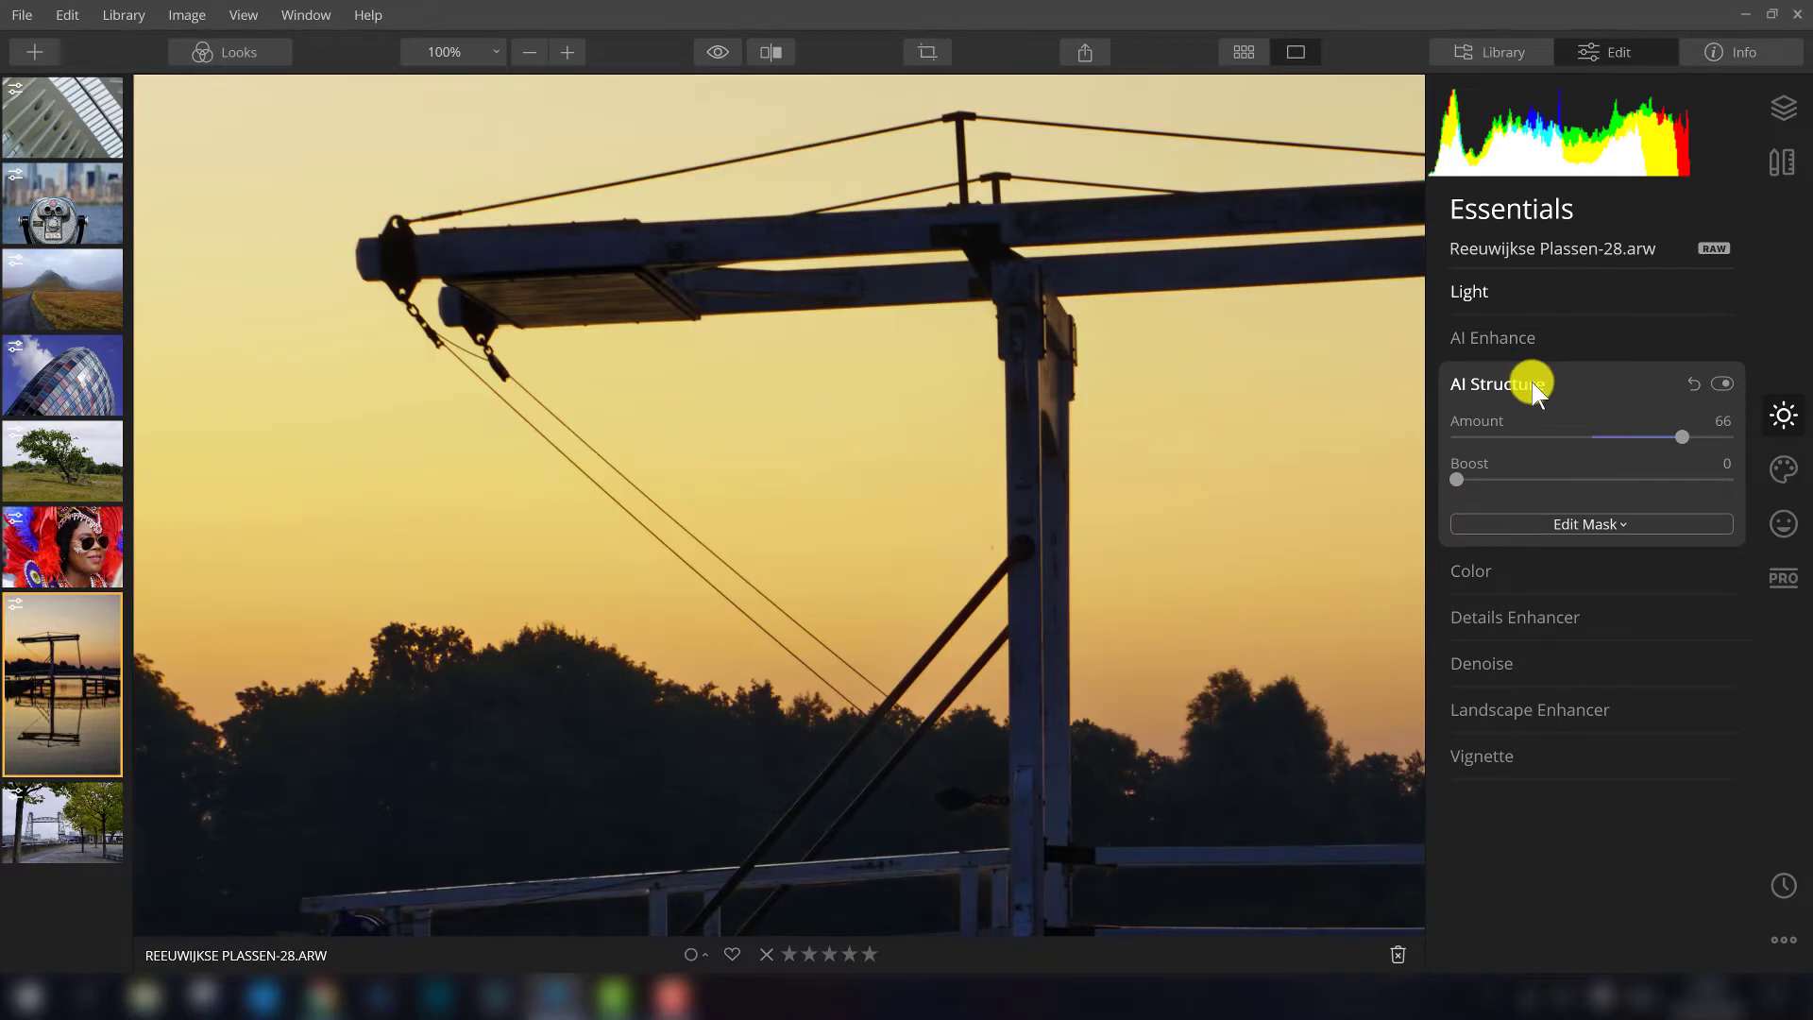
left_click(1718, 383)
- Switch AI Structure back on for the drawbridge photo
left_click(1718, 382)
- Open the Utrecht-10 building photo, set AI Structure Amount to 47, and toggle it off and on
left_click(76, 378)
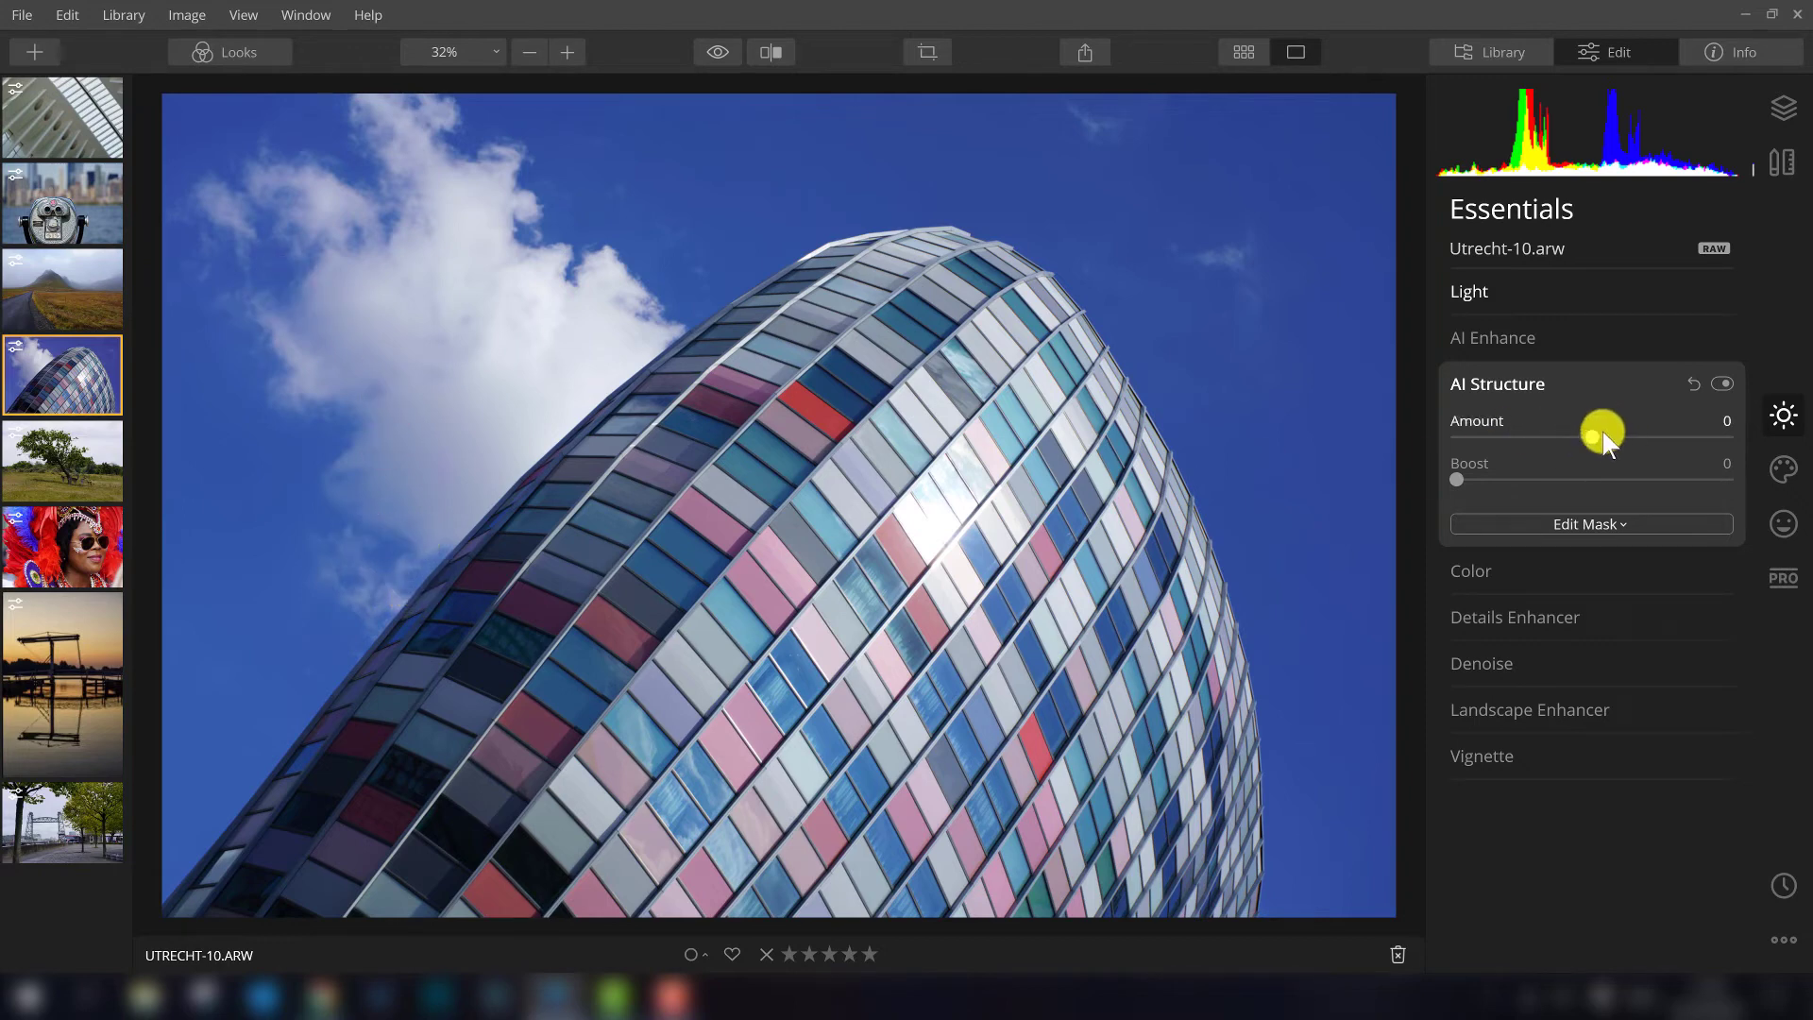
left_click_drag(1602, 434, 1657, 436)
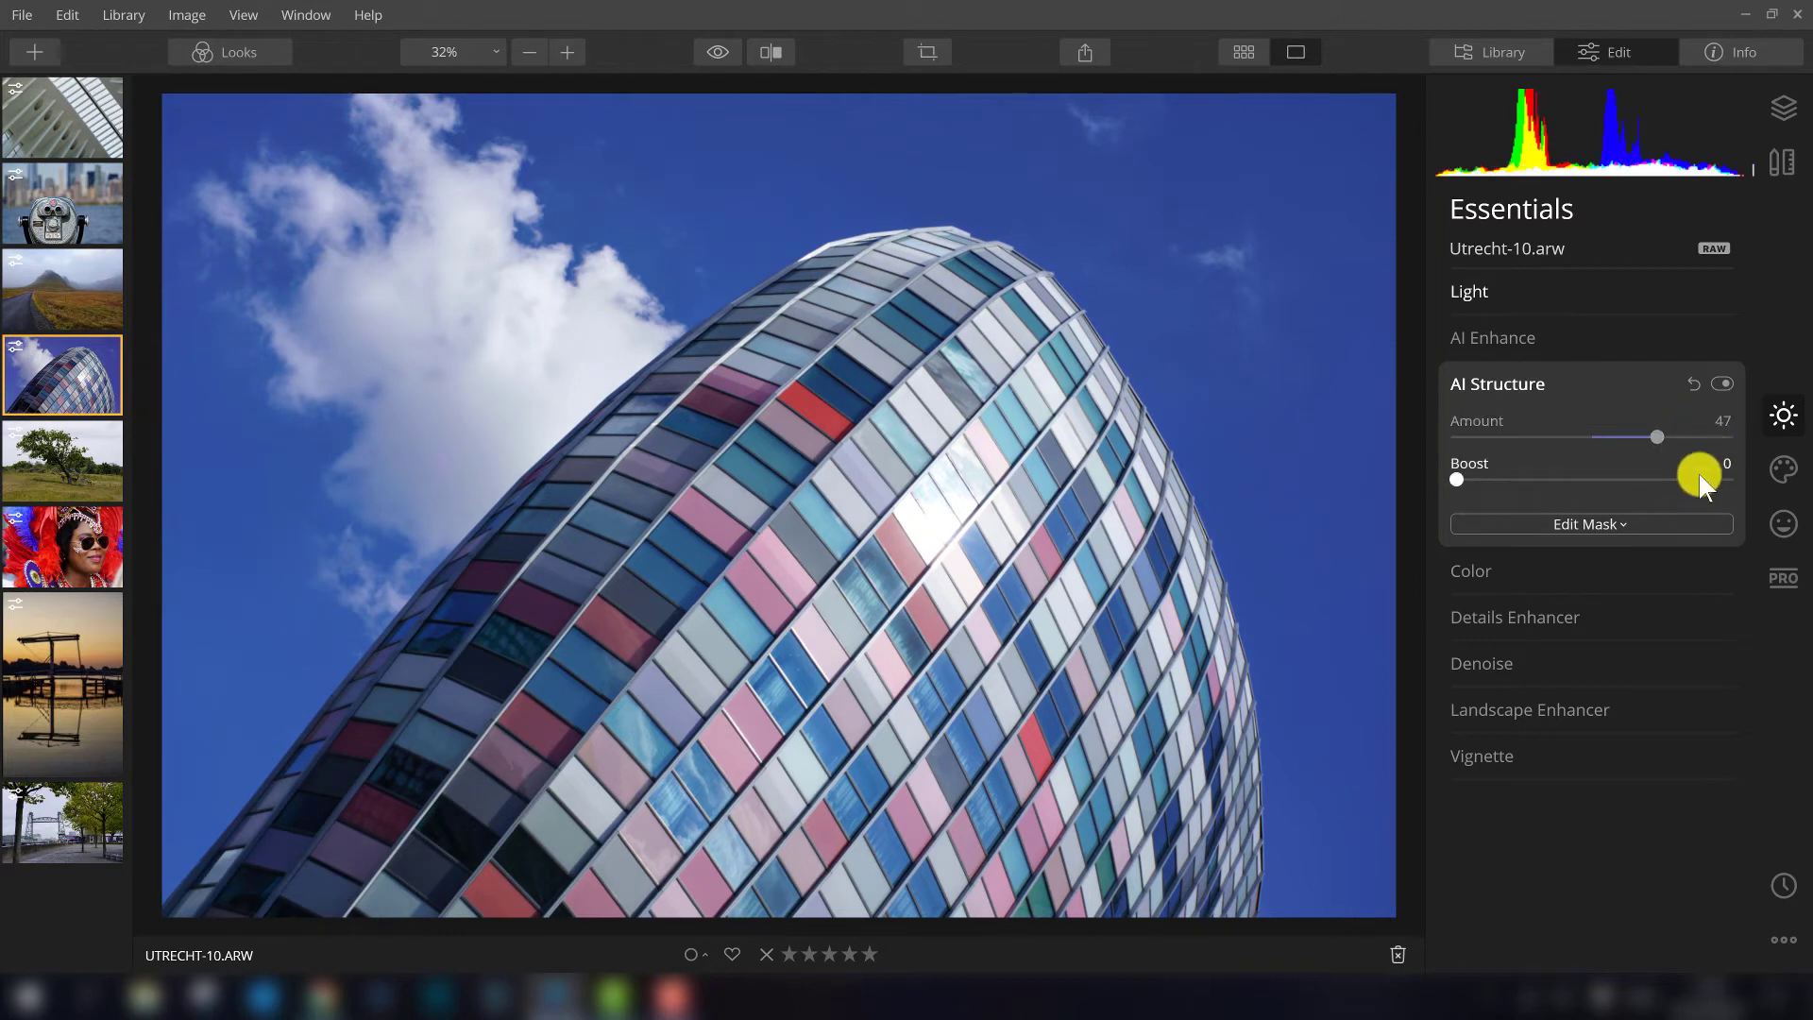
left_click(1720, 381)
left_click(1720, 381)
- Toggle the 47 AI Structure off and on four times, then zoom to 100% on the building's top edge
left_click(1724, 382)
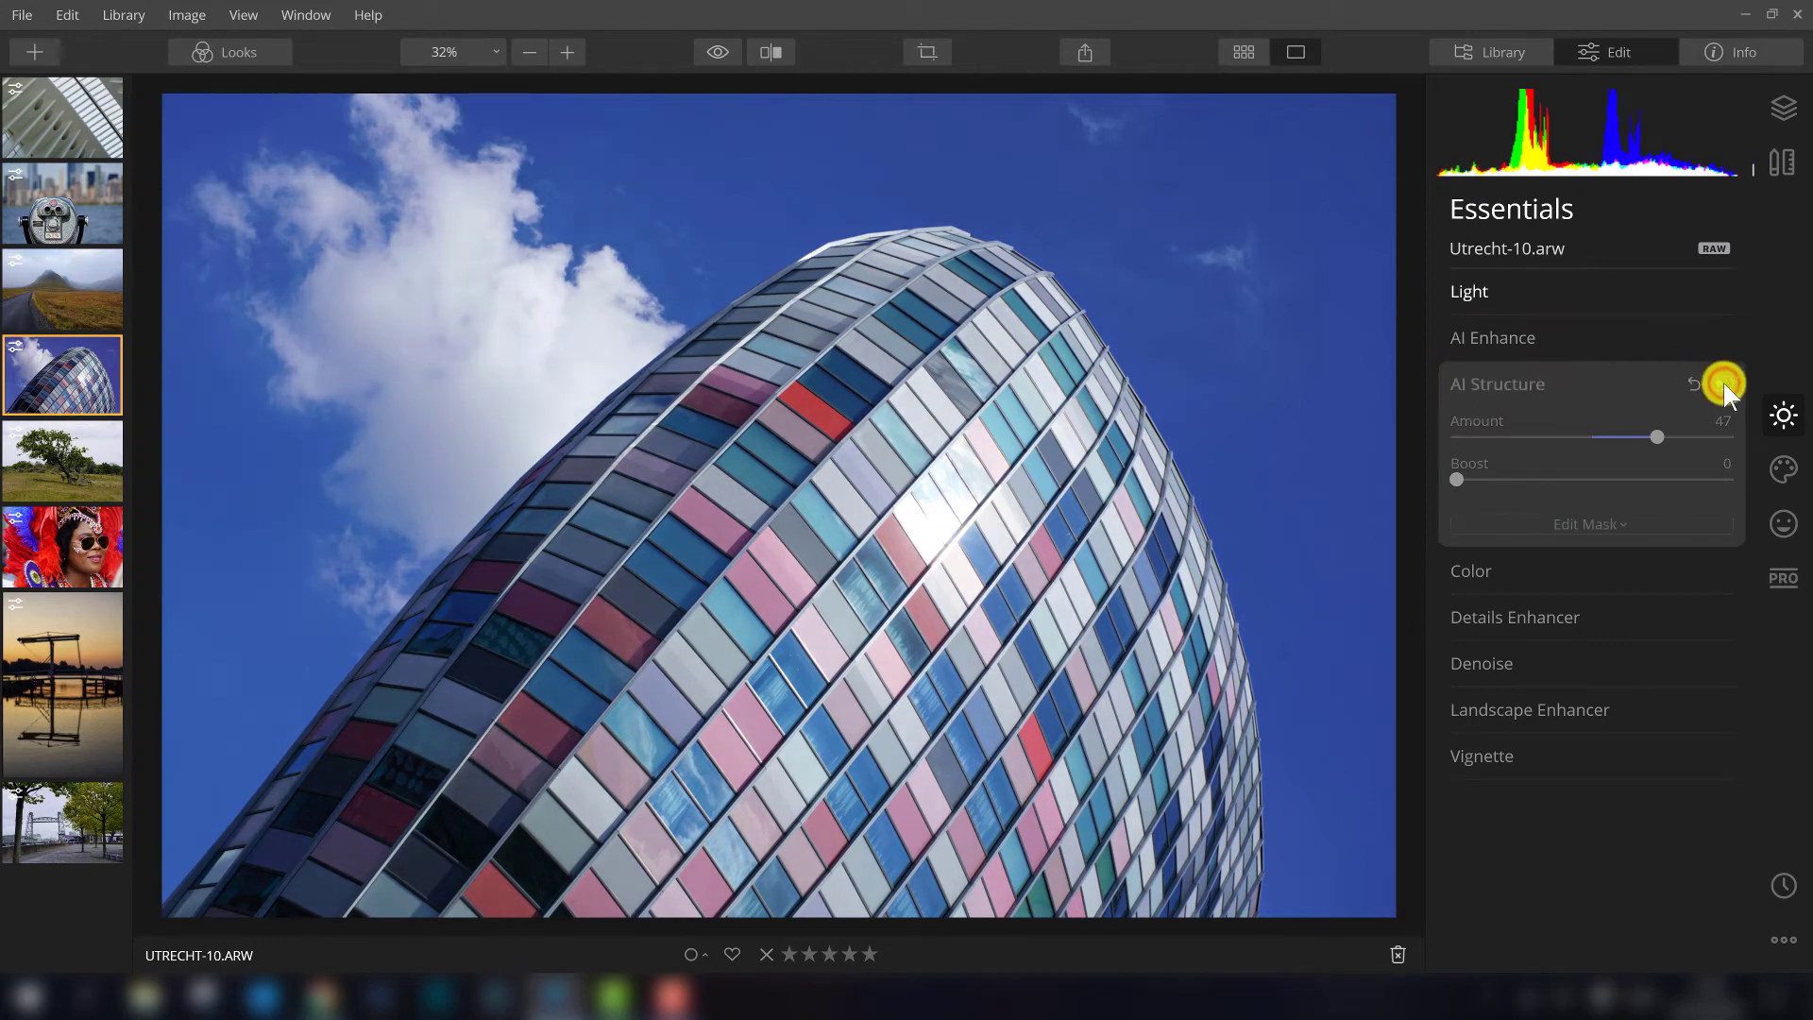
left_click(1724, 383)
left_click(1724, 382)
left_click(1724, 382)
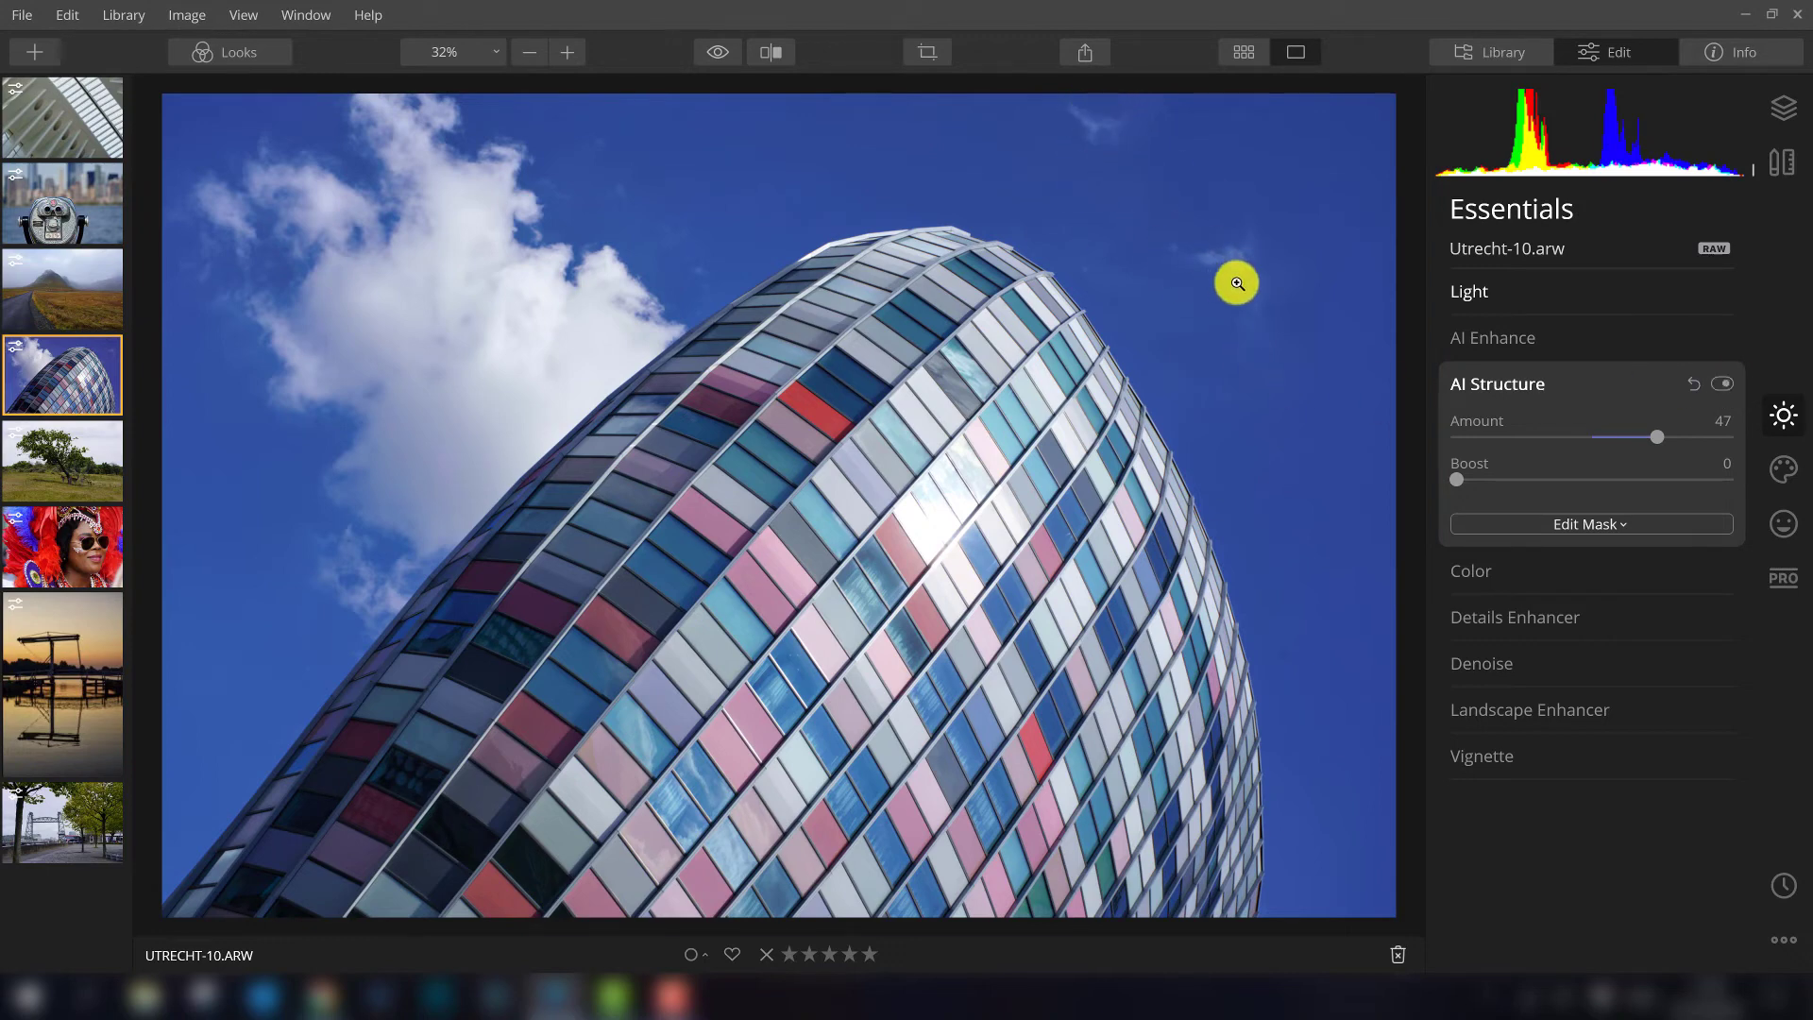
left_click(1724, 382)
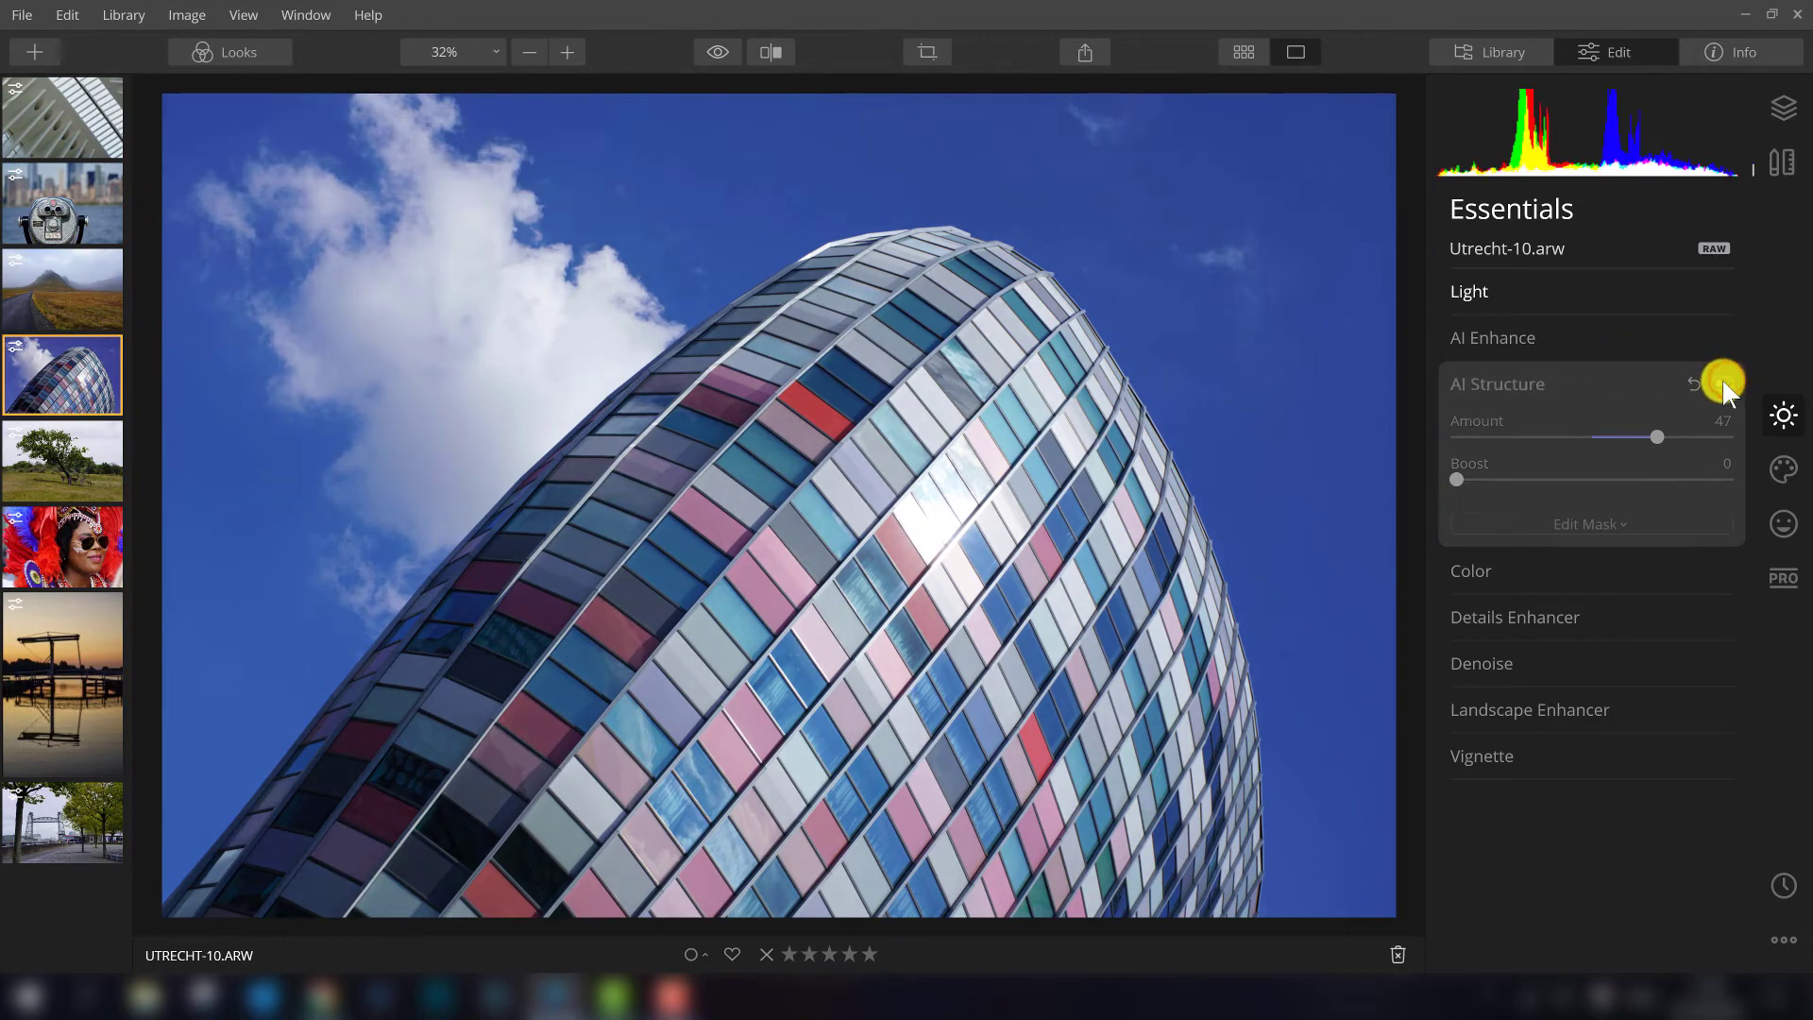
left_click(1722, 384)
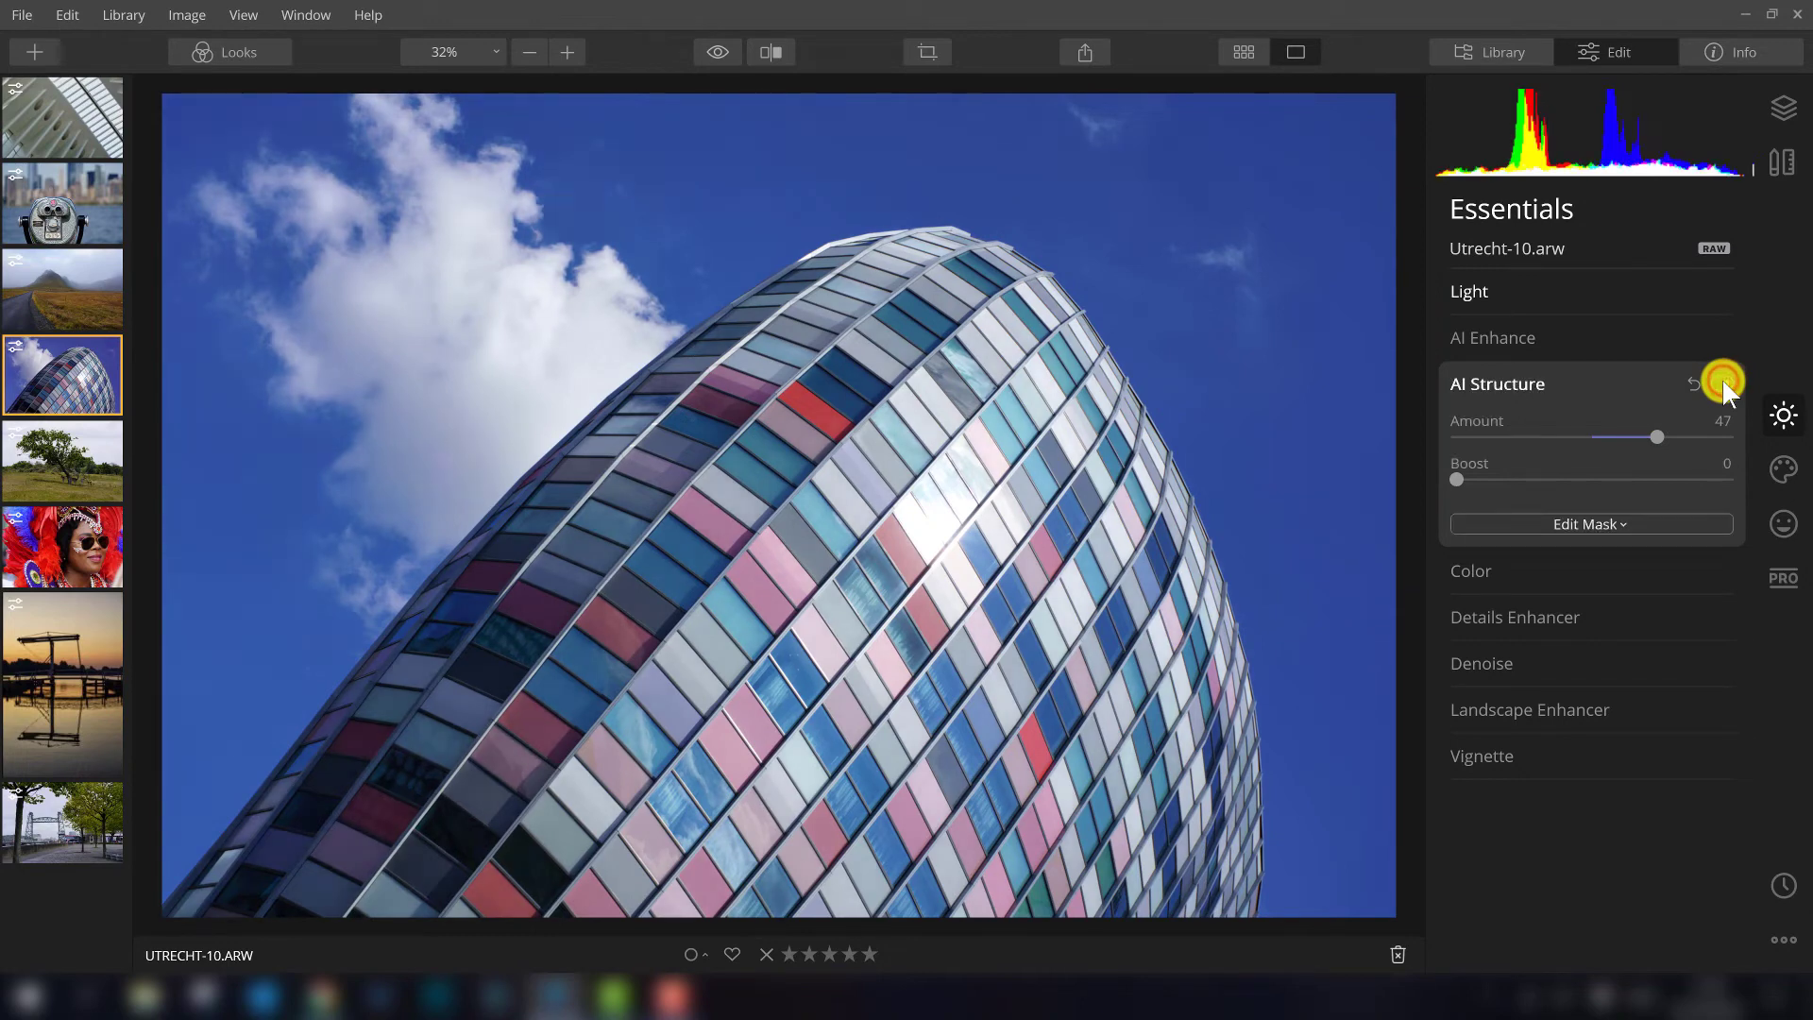
left_click(1722, 384)
left_click(1722, 382)
left_click(887, 172)
- Pan to show more sky above the building and toggle AI Structure off and on twice
left_click_drag(985, 246, 890, 467)
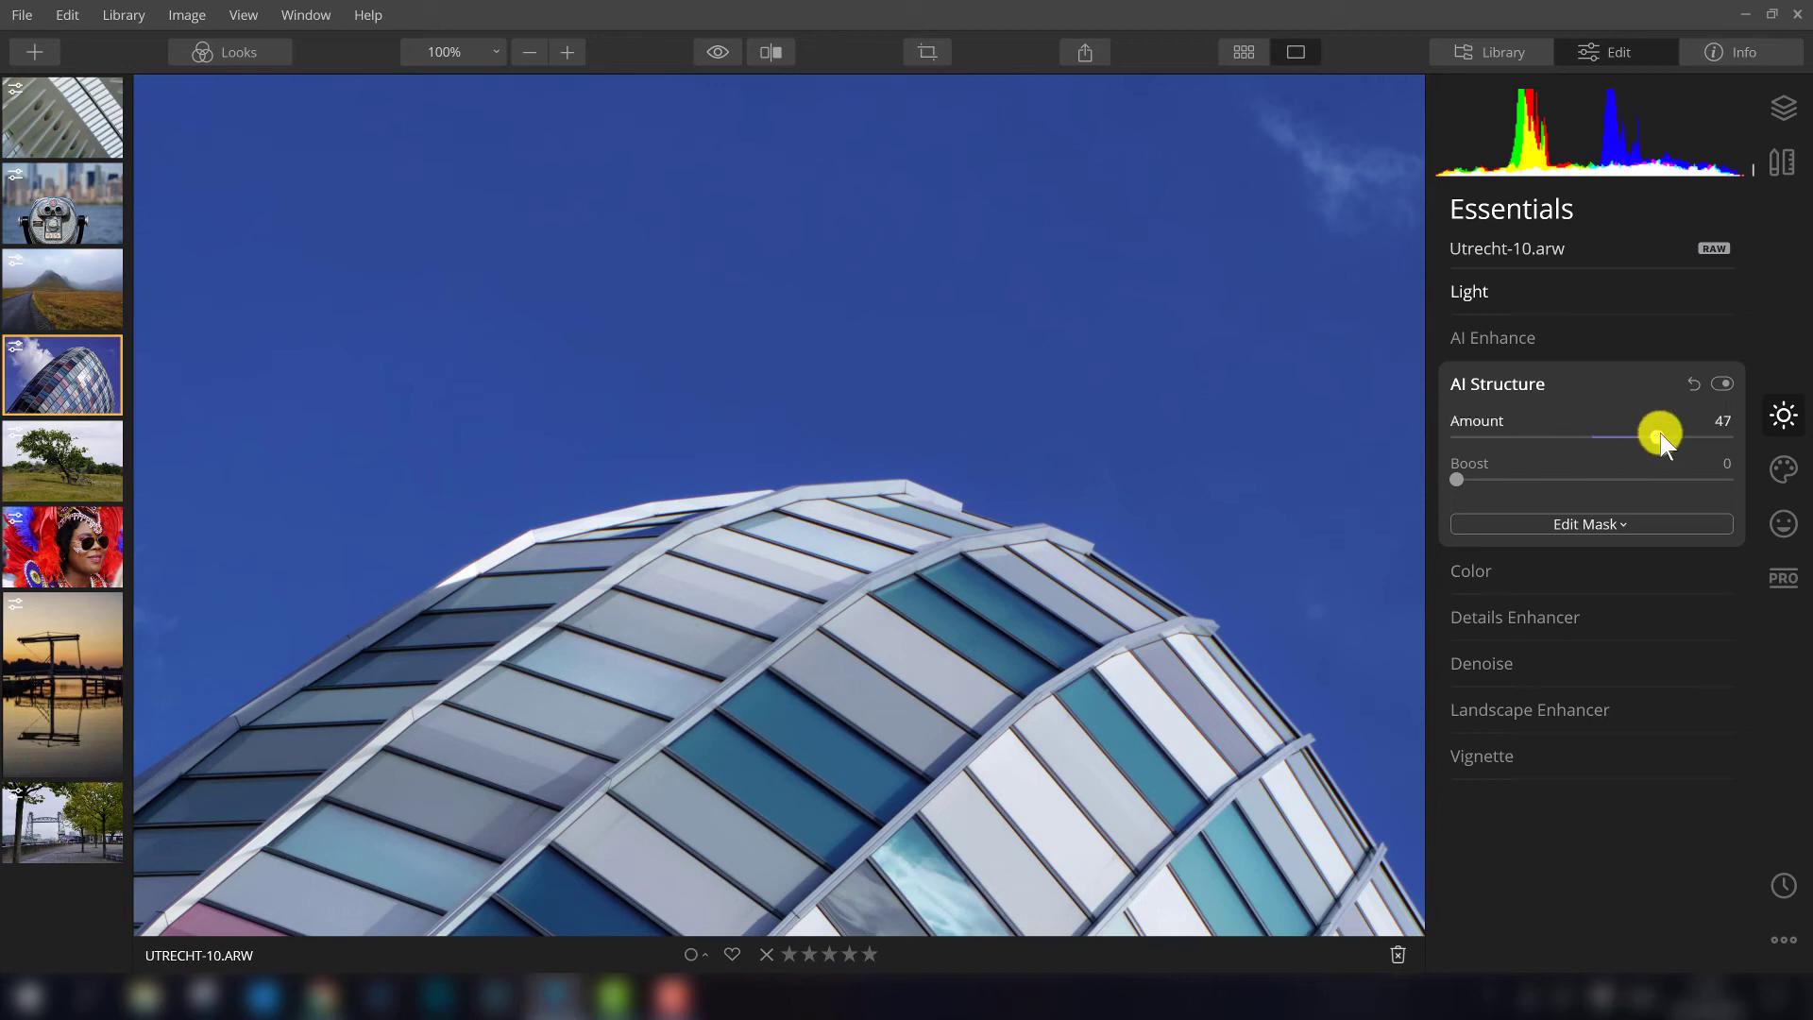
left_click(1721, 383)
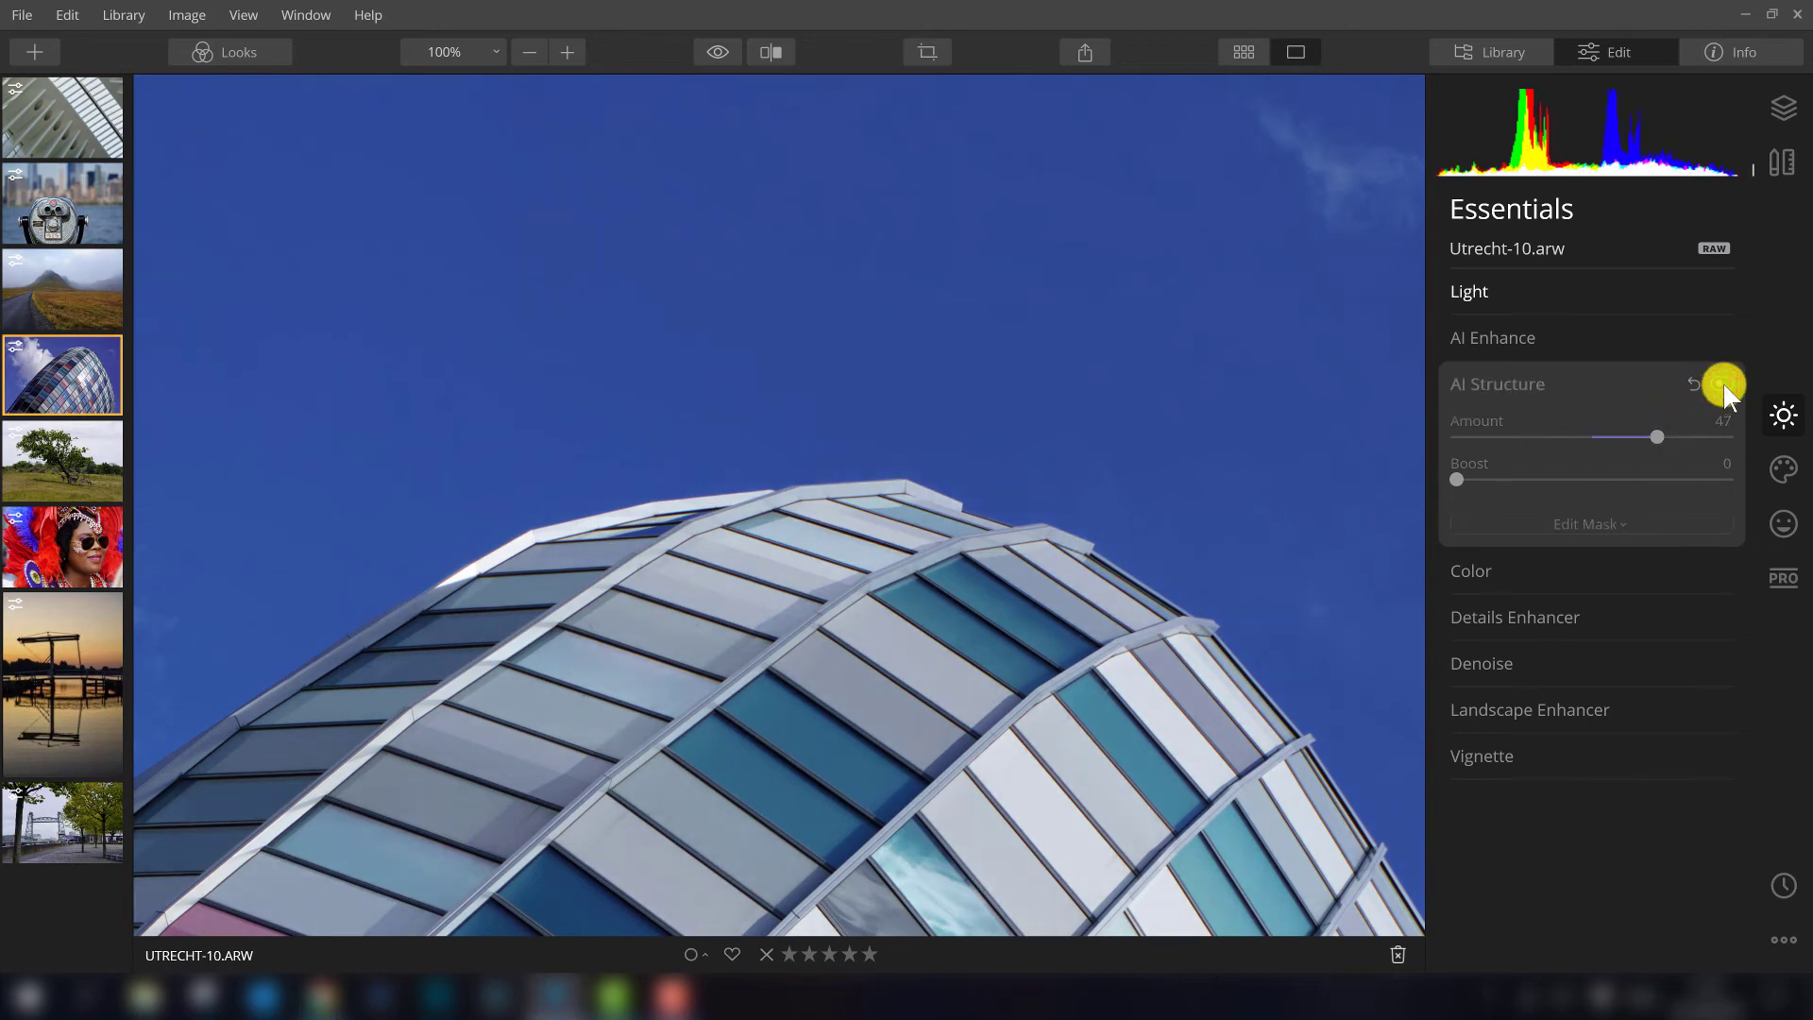
left_click(1721, 384)
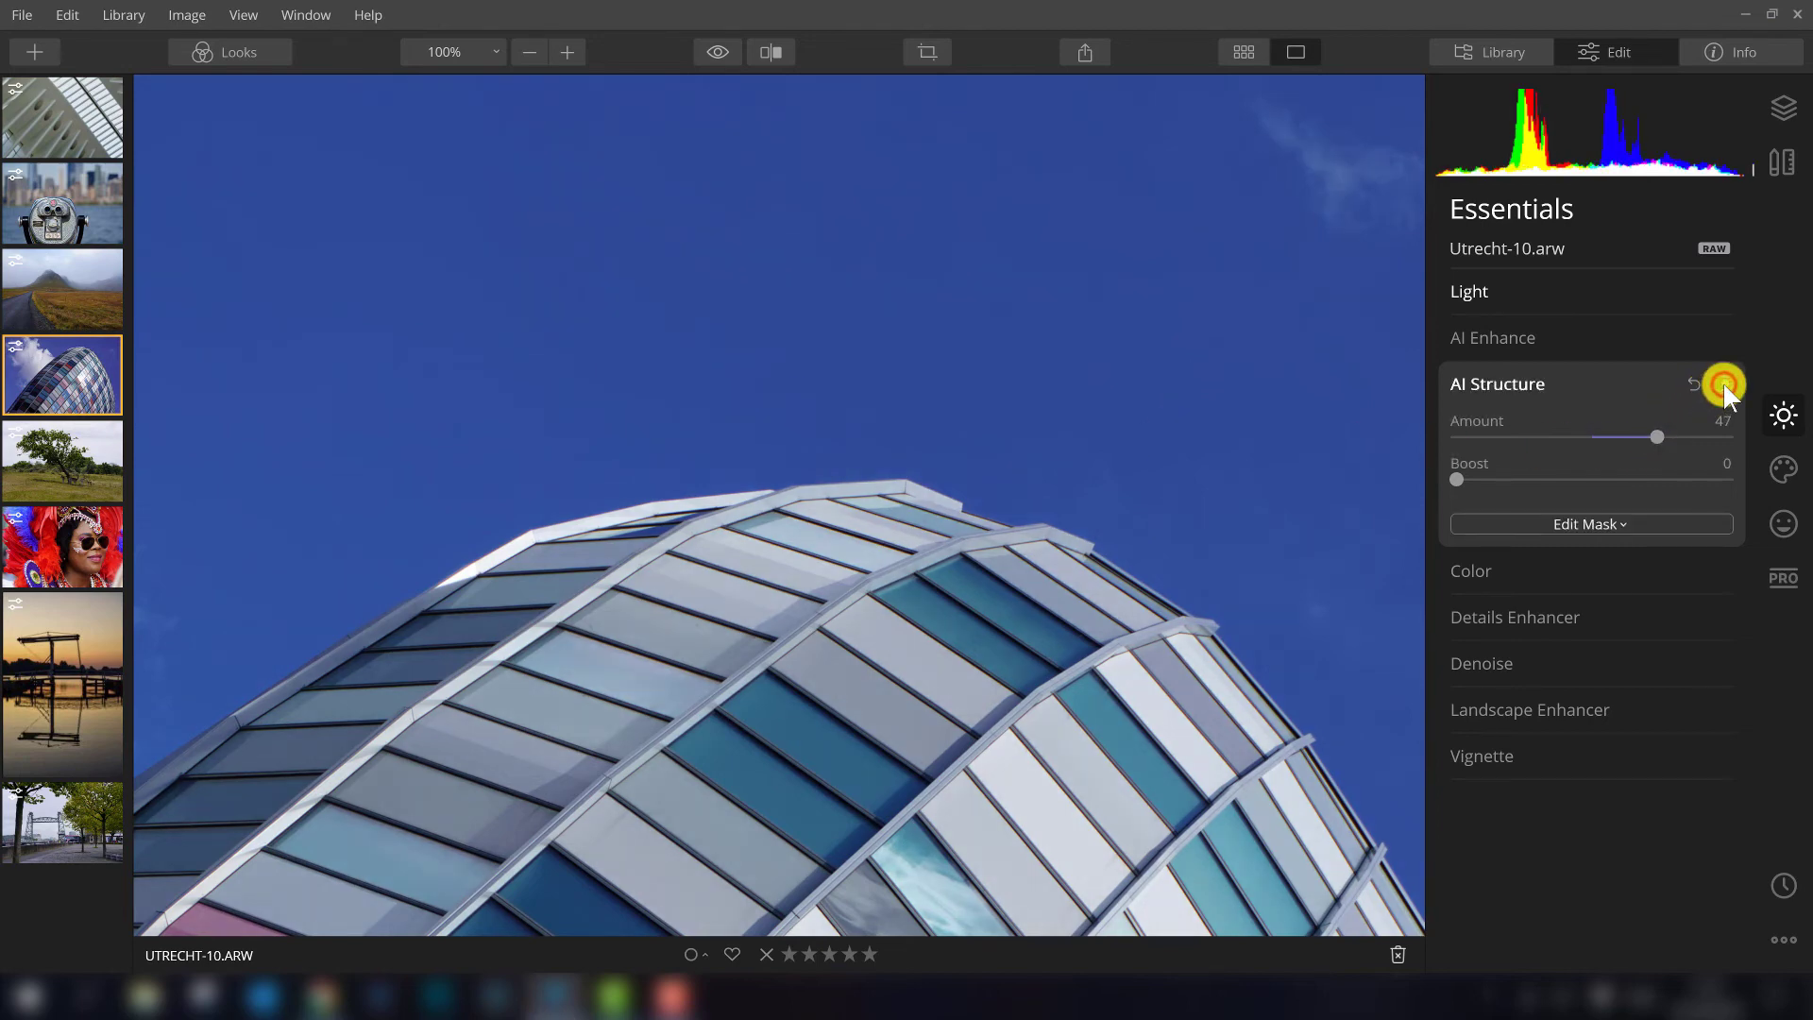
left_click(1722, 384)
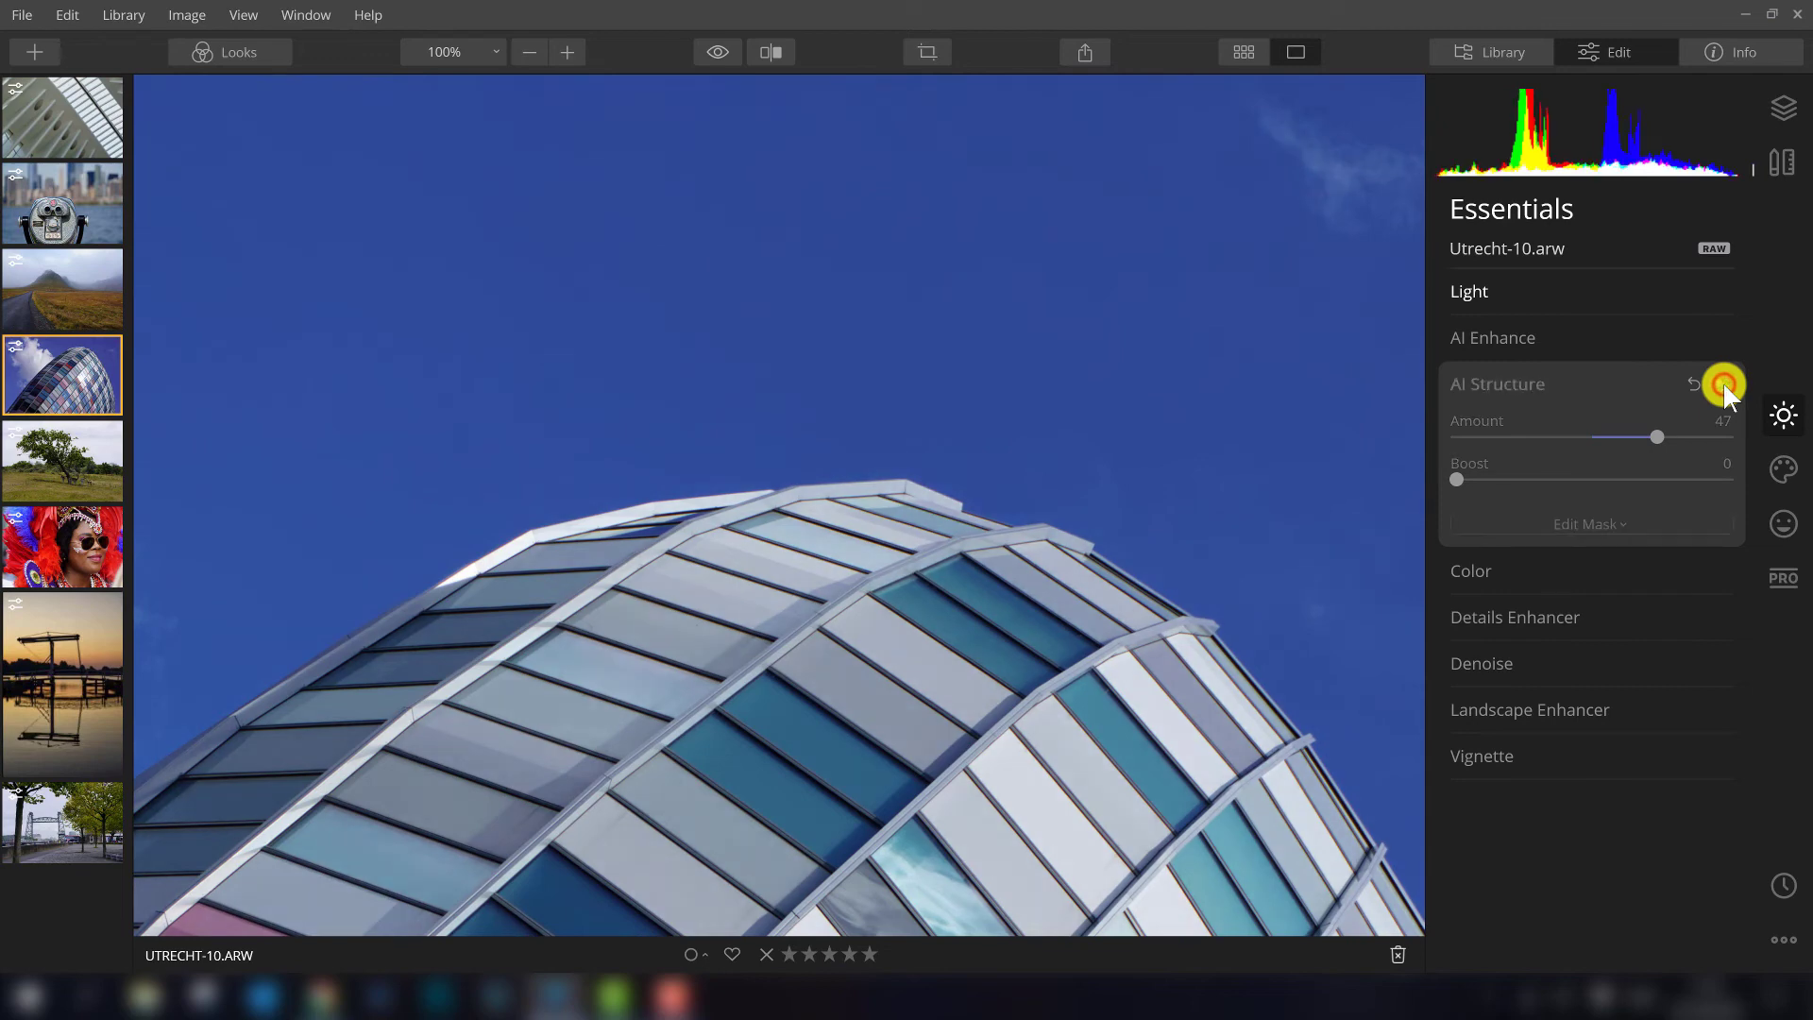
left_click(1722, 384)
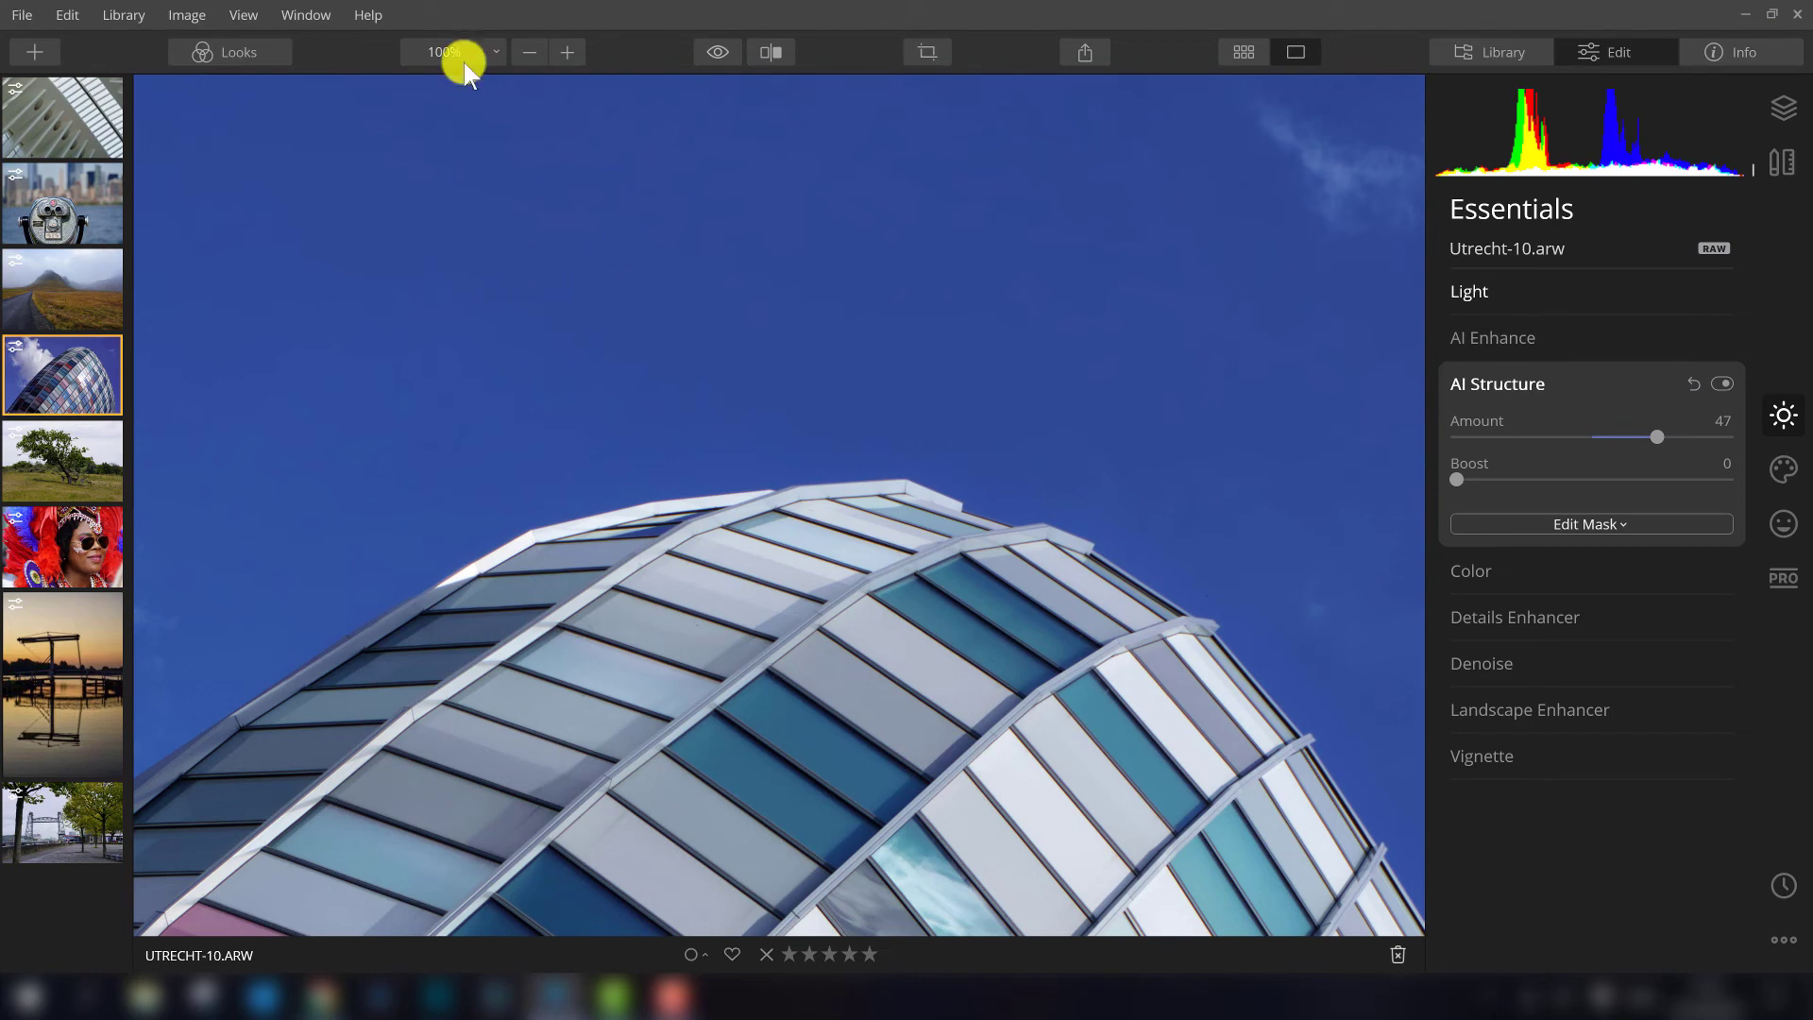
left_click(602, 350)
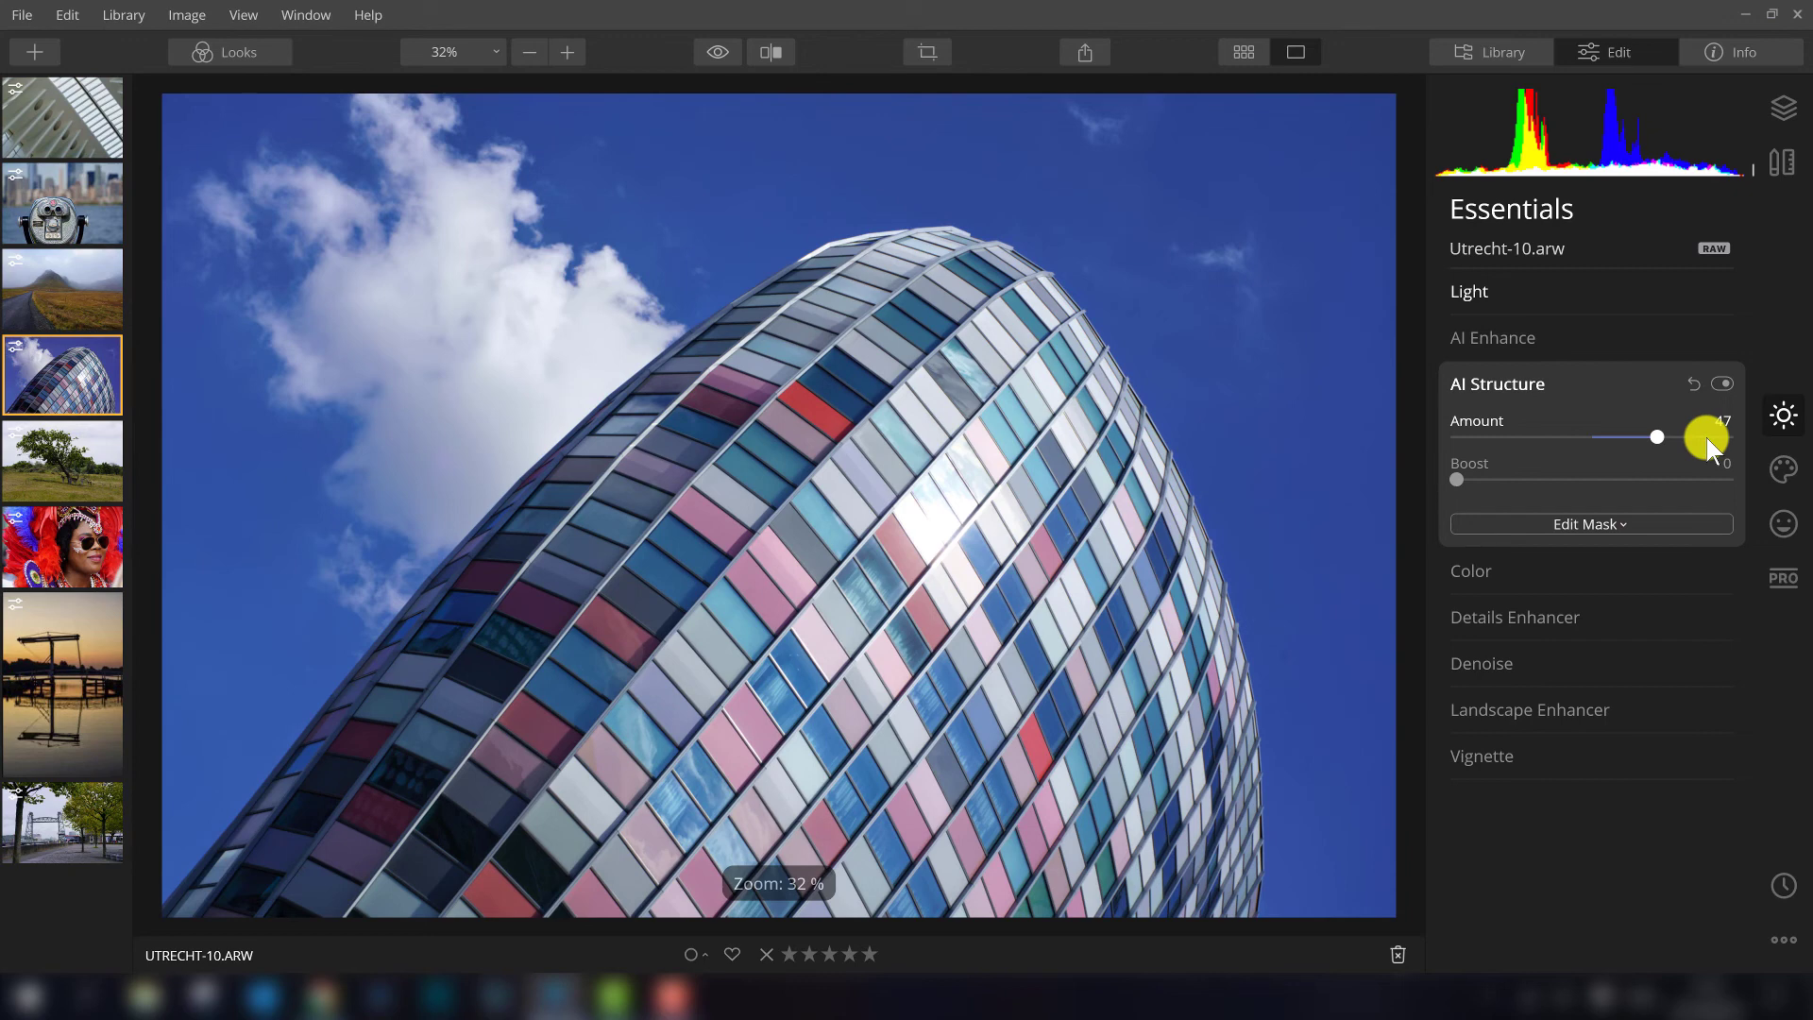
left_click(1721, 385)
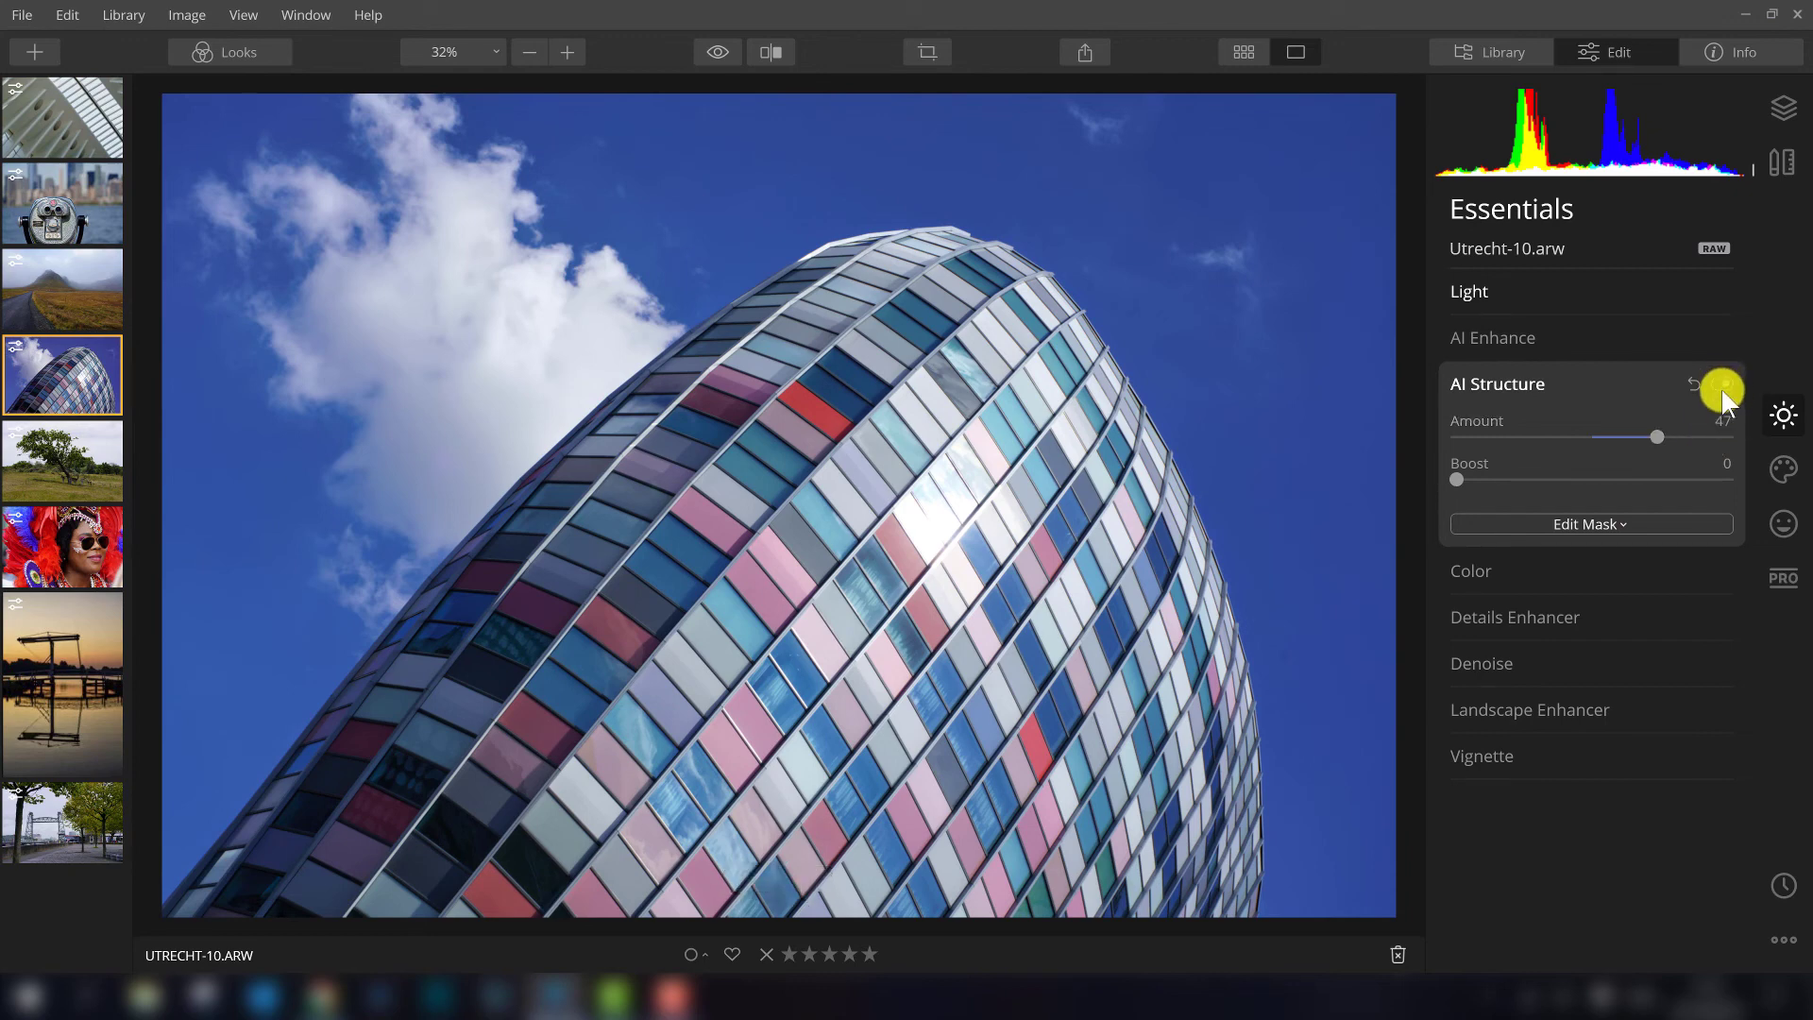